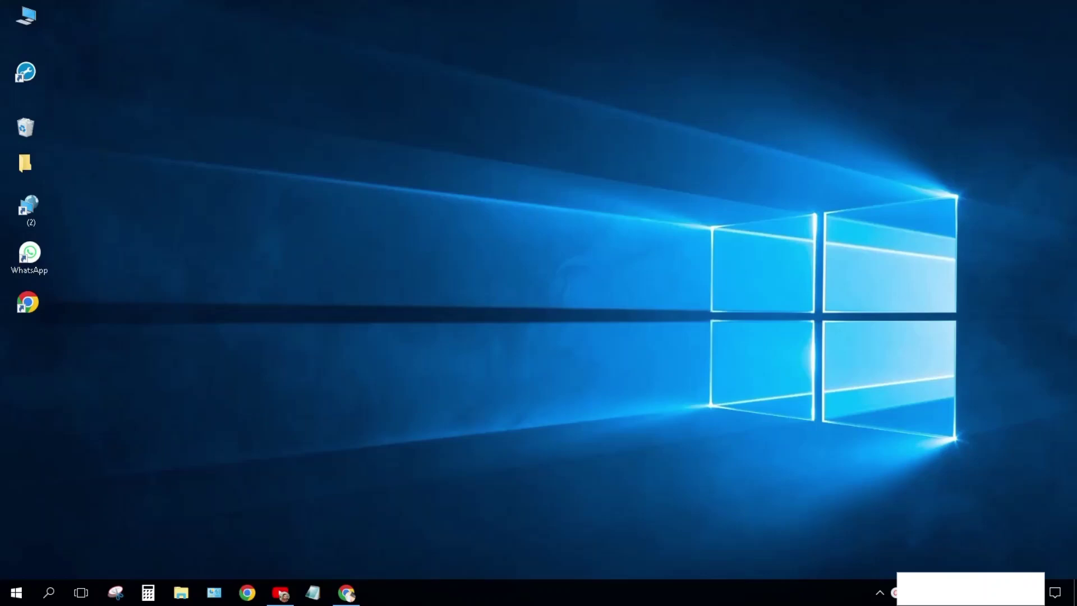
Open a blank Word document from Windows search, then launch Excel.
key("super")
type("word")
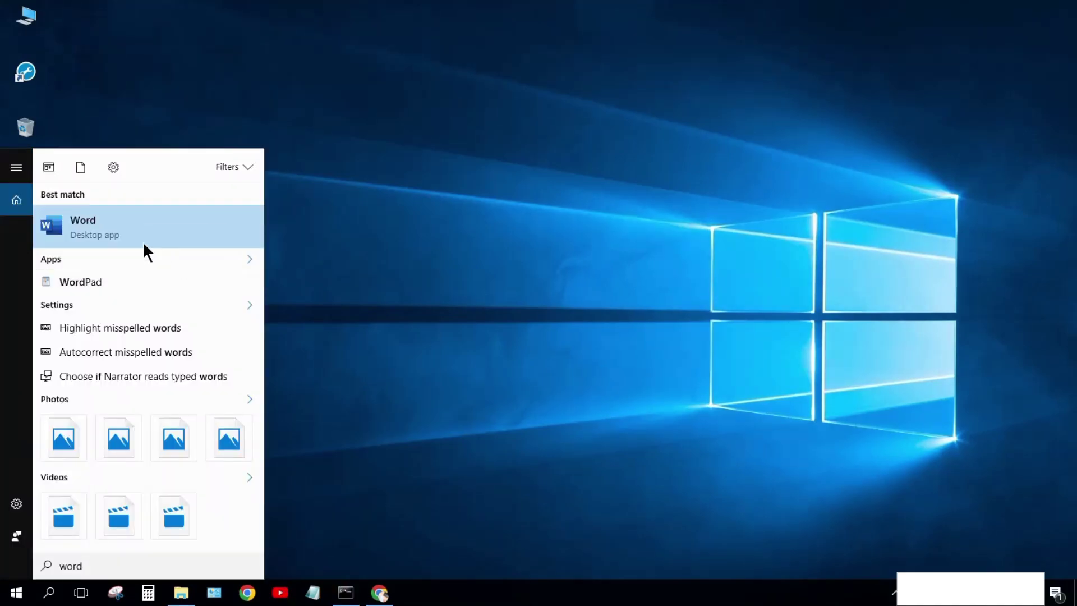
left_click(143, 244)
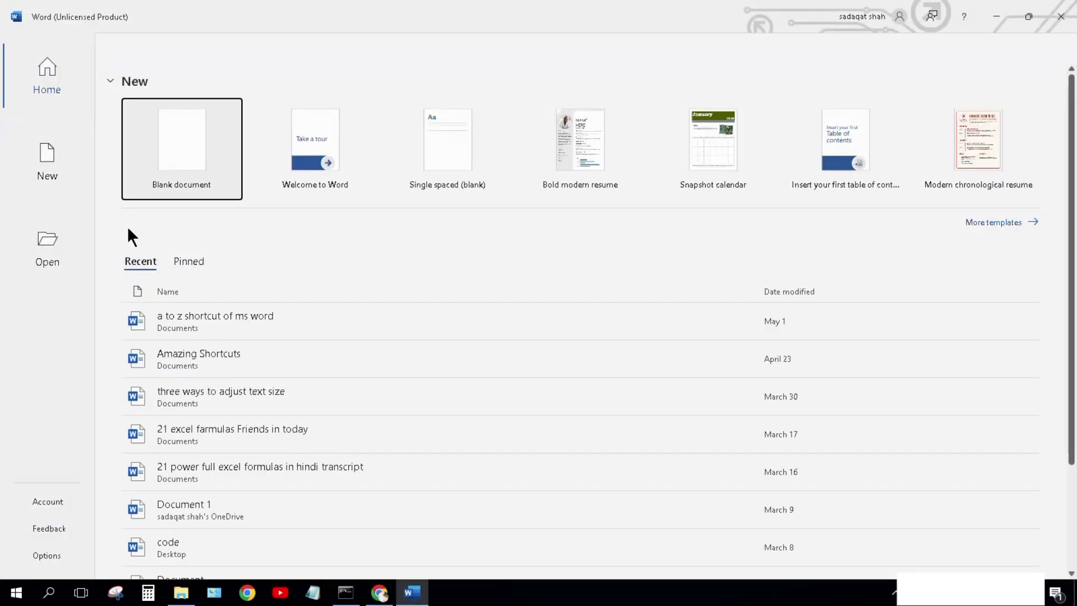
key("Return")
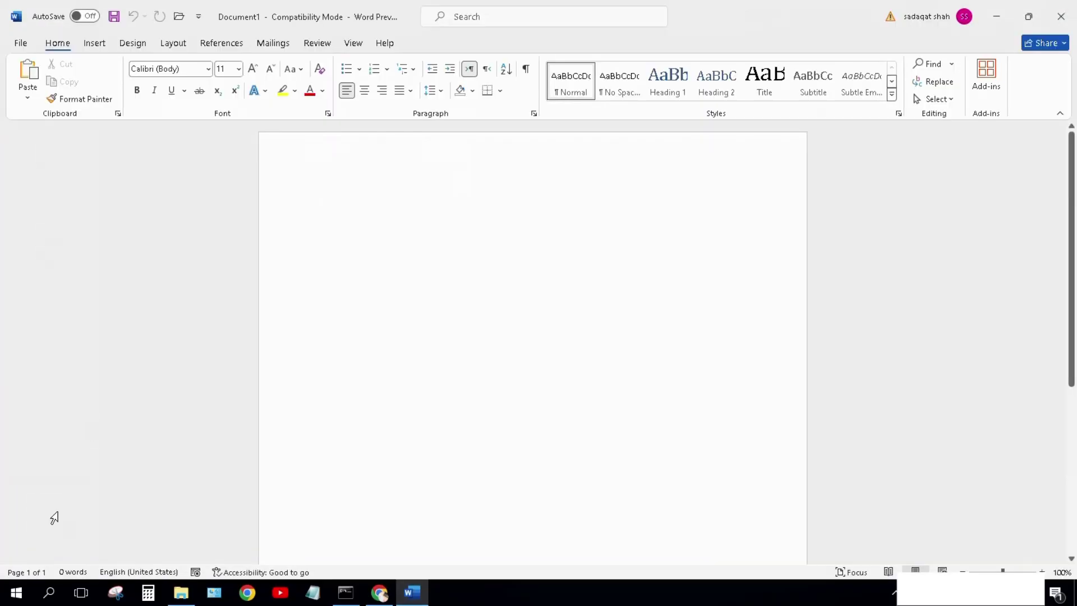
left_click(47, 594)
type("excel")
left_click(193, 231)
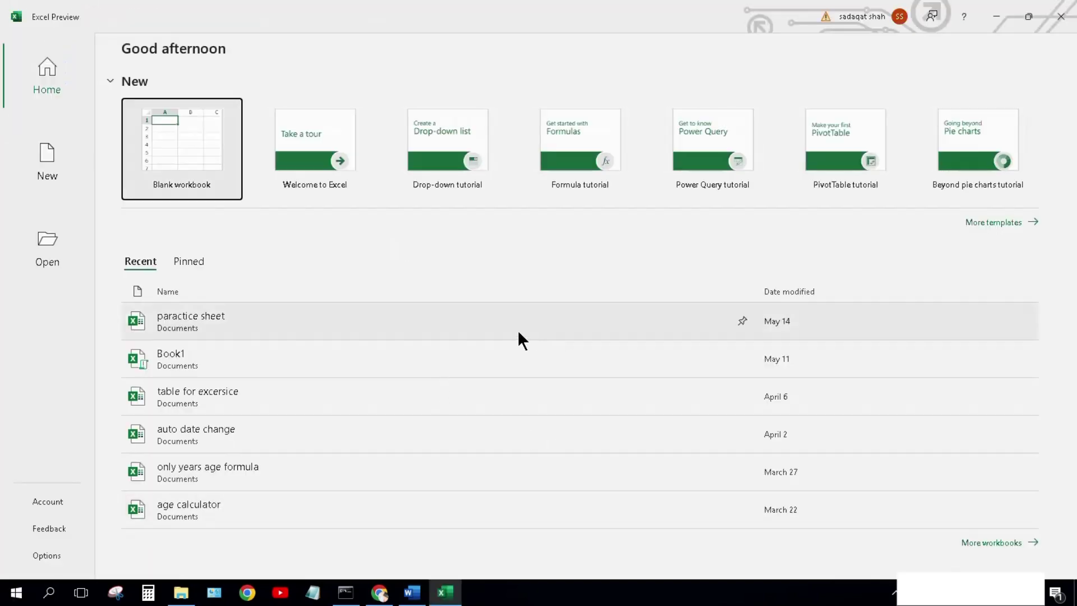
Open a blank Excel workbook, then download the Office Deployment Tool from Microsoft's Download Center.
key("Return")
left_click(512, 275)
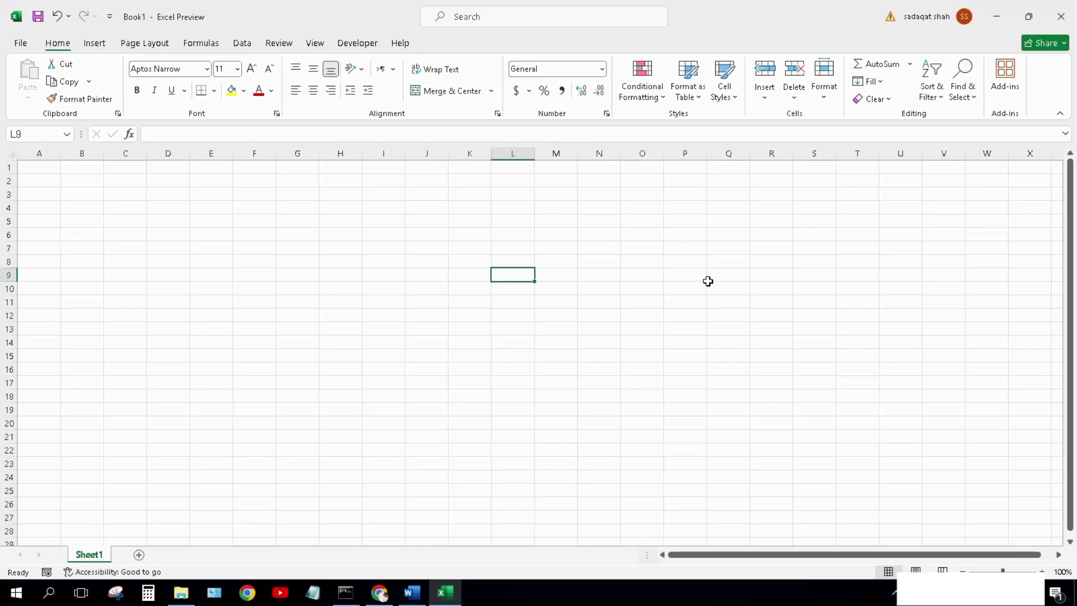
type("of")
key("Return")
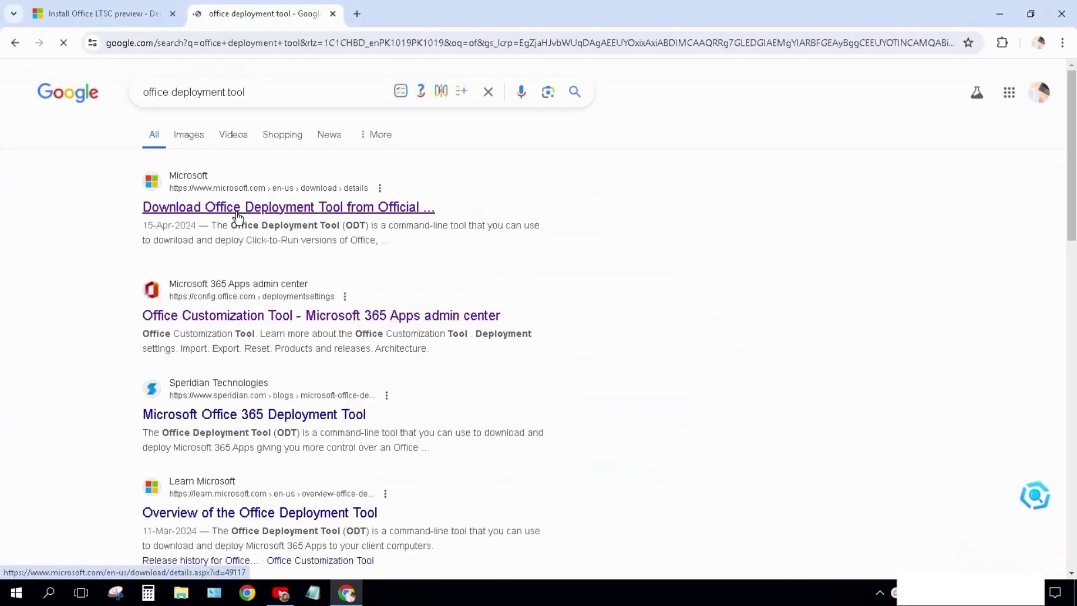
left_click(239, 216)
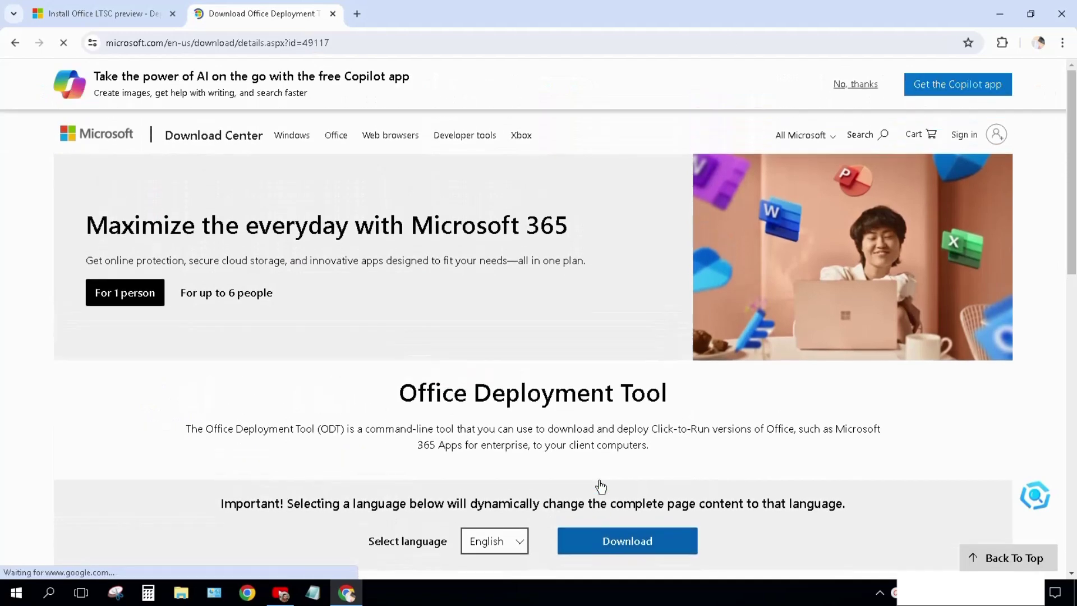
left_click(615, 542)
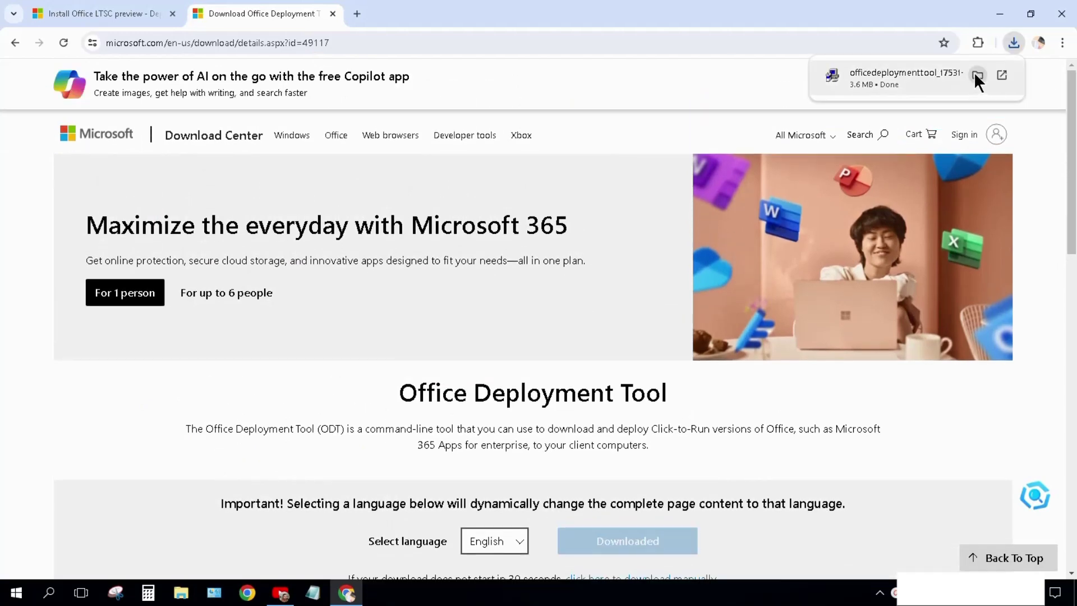
left_click(977, 77)
Show the desktop and create a new folder there from the New menu.
key("super+d")
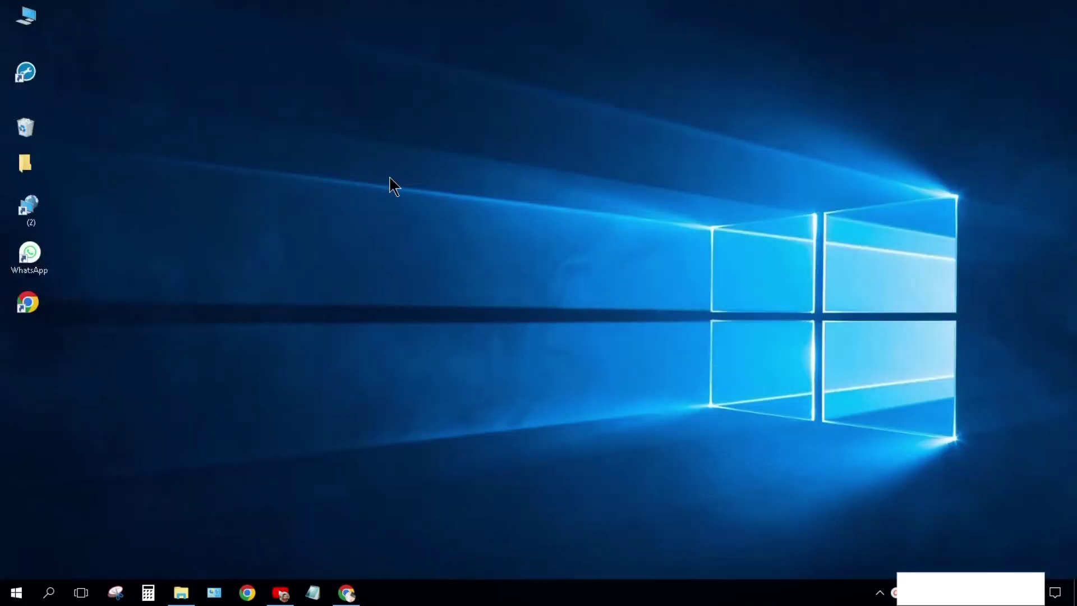
right_click(334, 145)
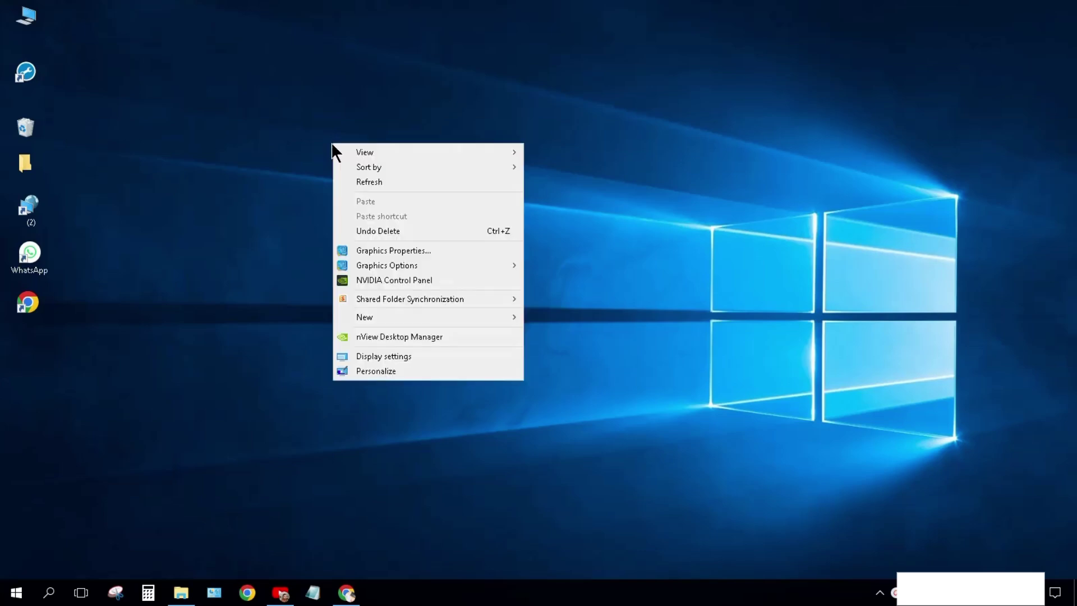
left_click(439, 317)
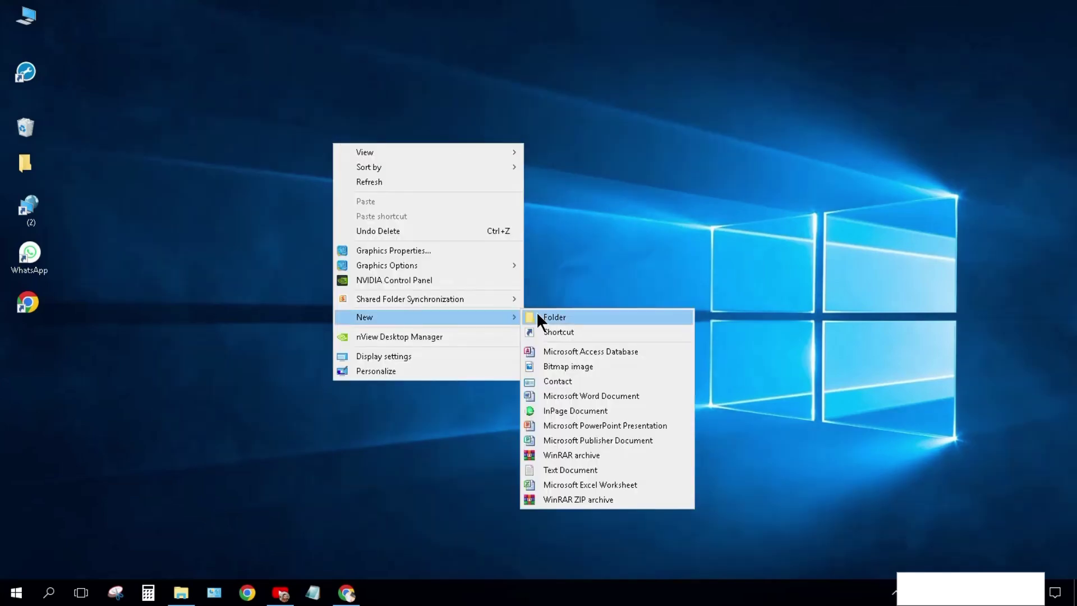
left_click(539, 320)
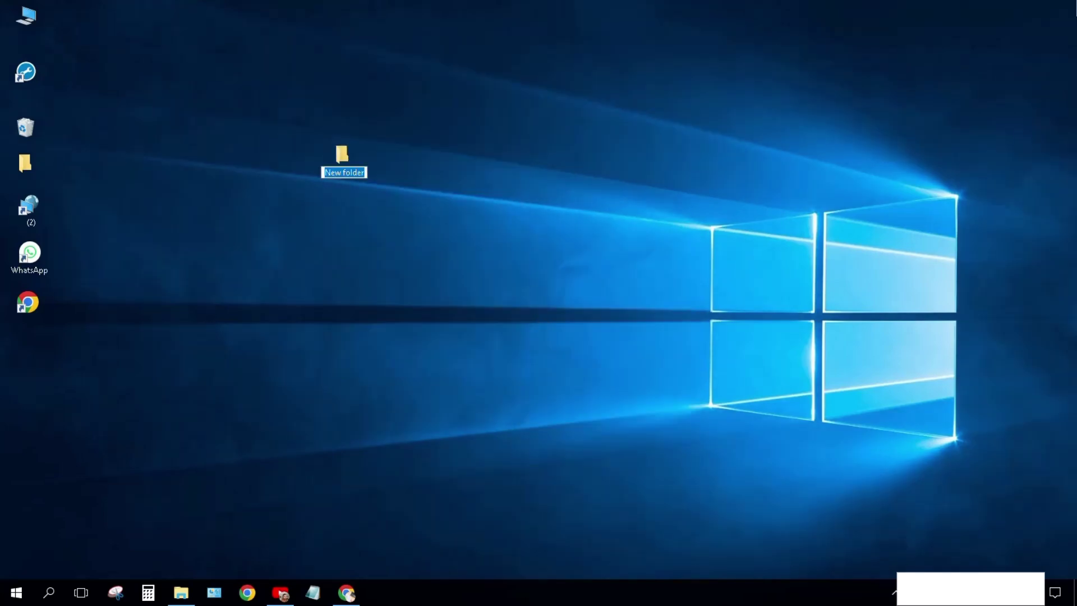
type("office2024")
Name the folder office2024 and run the downloaded deployment tool as administrator.
key("Return")
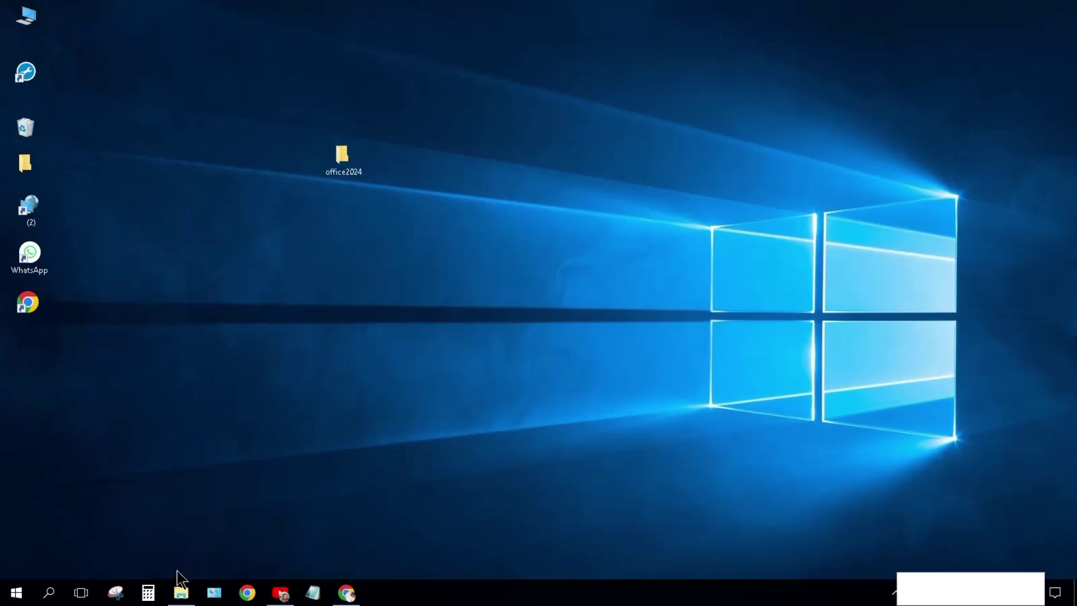
left_click(176, 594)
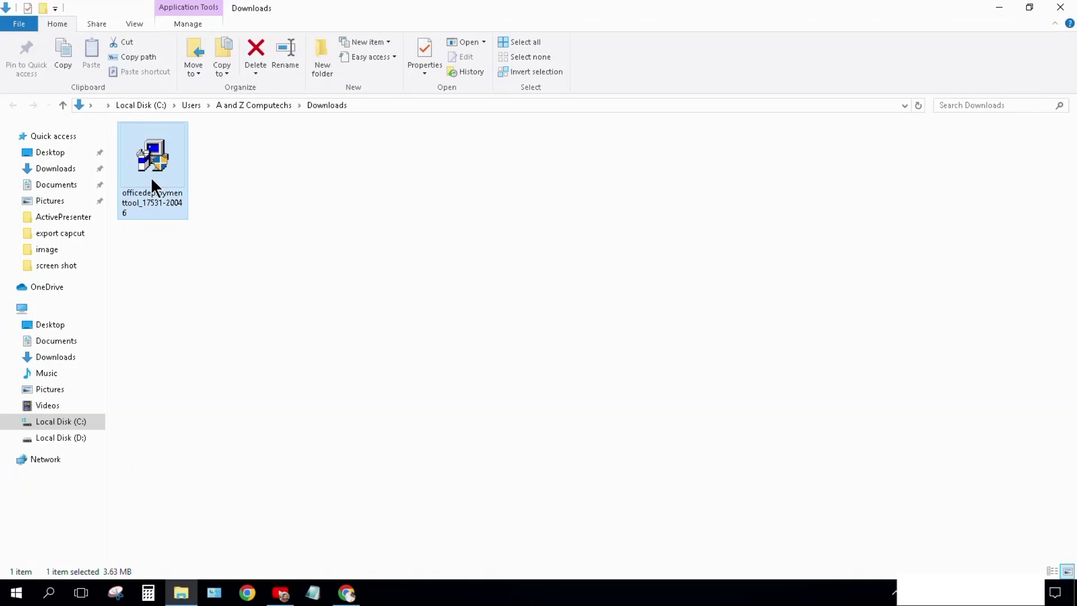
right_click(153, 181)
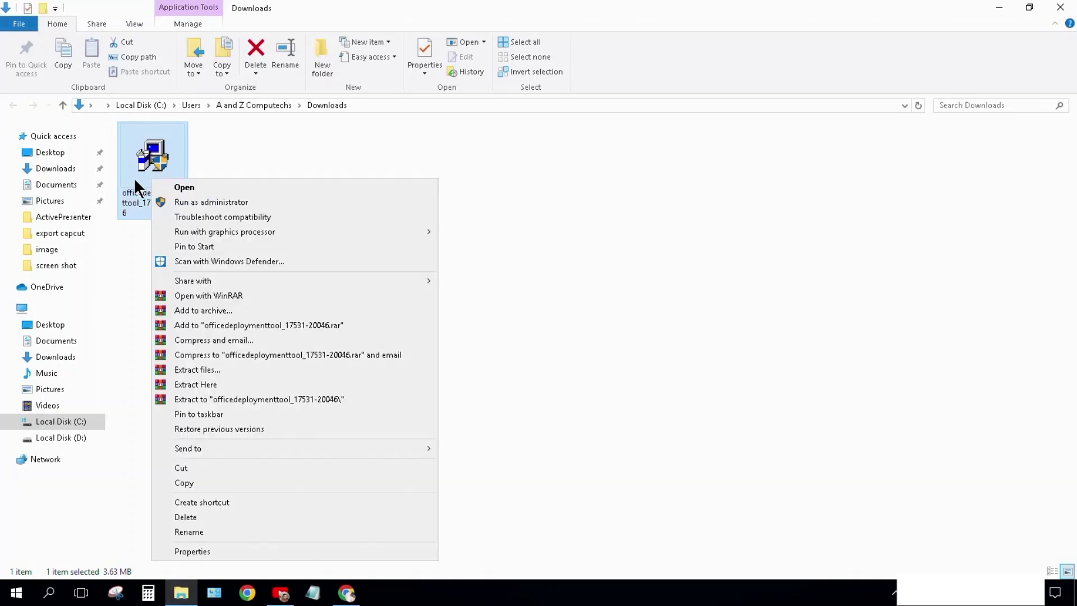
left_click(202, 209)
left_click(650, 432)
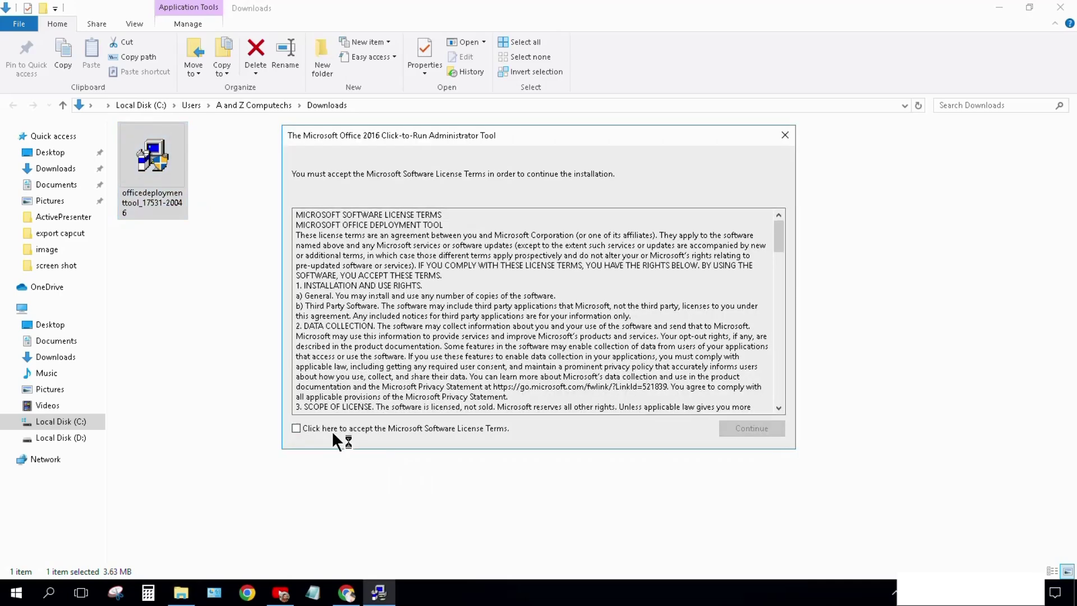
Accept the license terms and extract the tool's files into the office2024 folder.
left_click(296, 428)
left_click(756, 430)
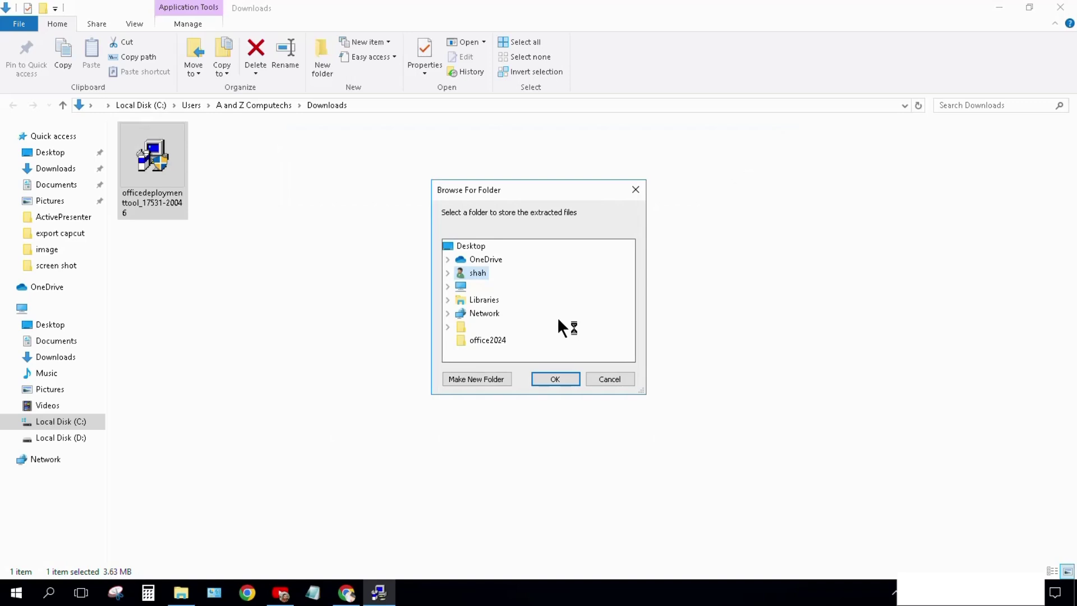
left_click(488, 340)
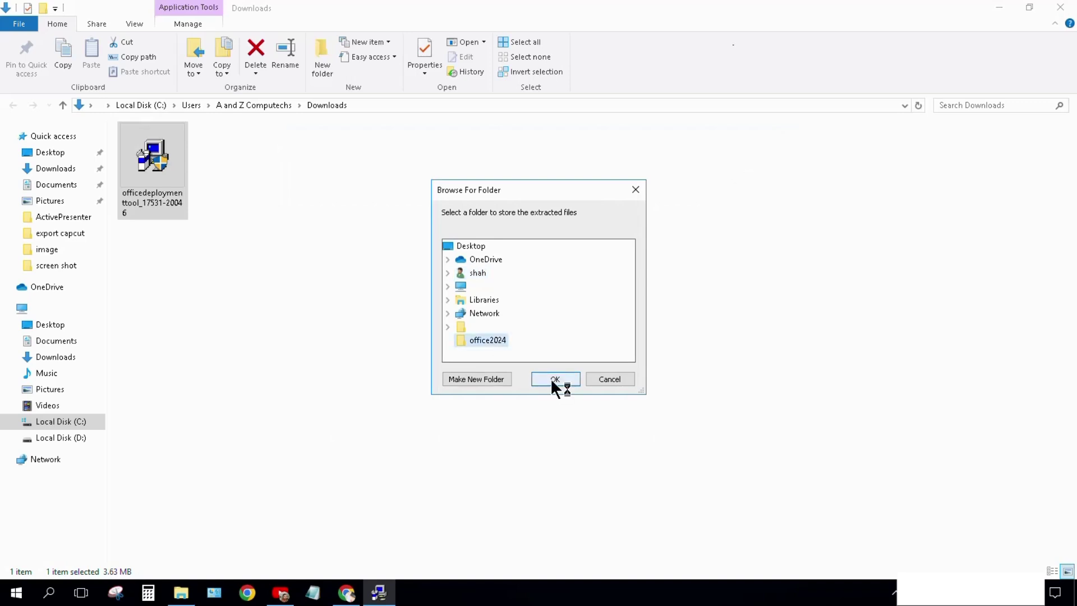
left_click(551, 378)
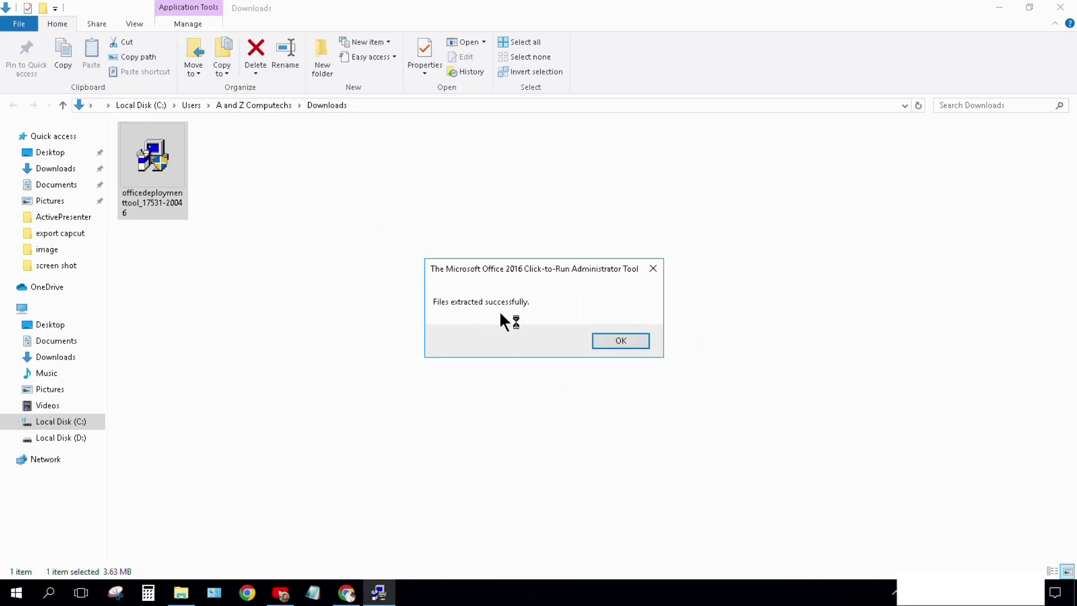
left_click(622, 341)
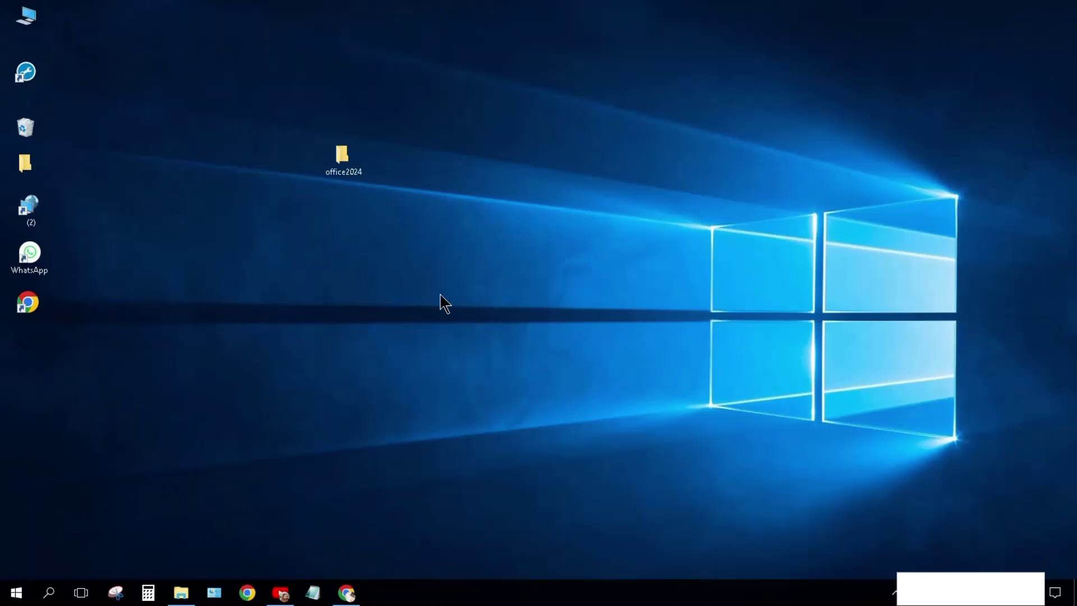
Delete the three extra configuration XML files in office2024 and copy Microsoft's example XML.
double_click(341, 159)
mouse_move(525, 137)
left_mouse_down()
mouse_move(496, 175)
mouse_move(505, 176)
left_mouse_up()
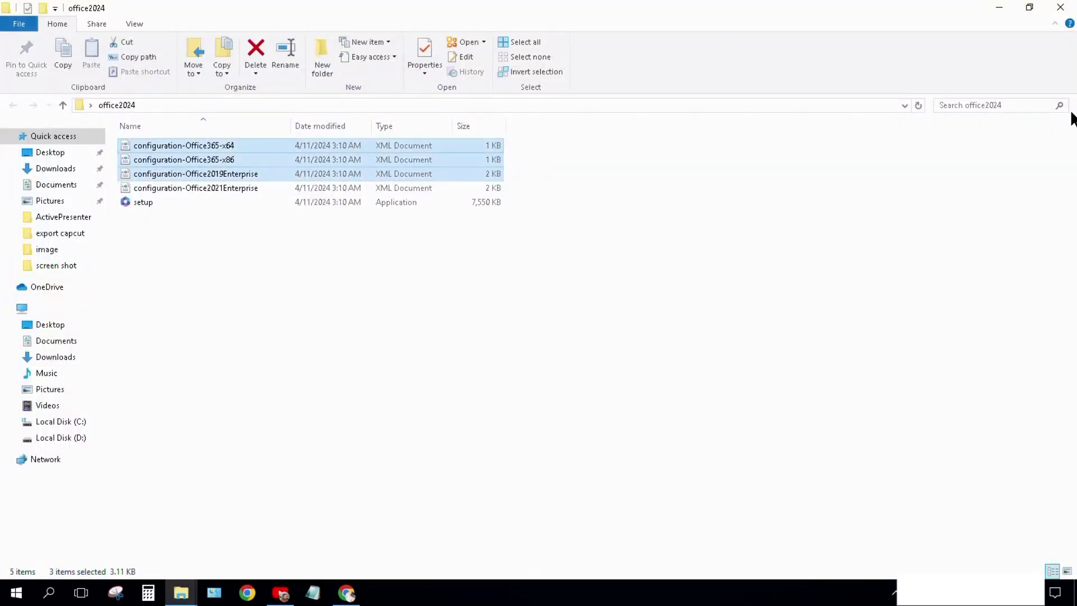
key("Delete")
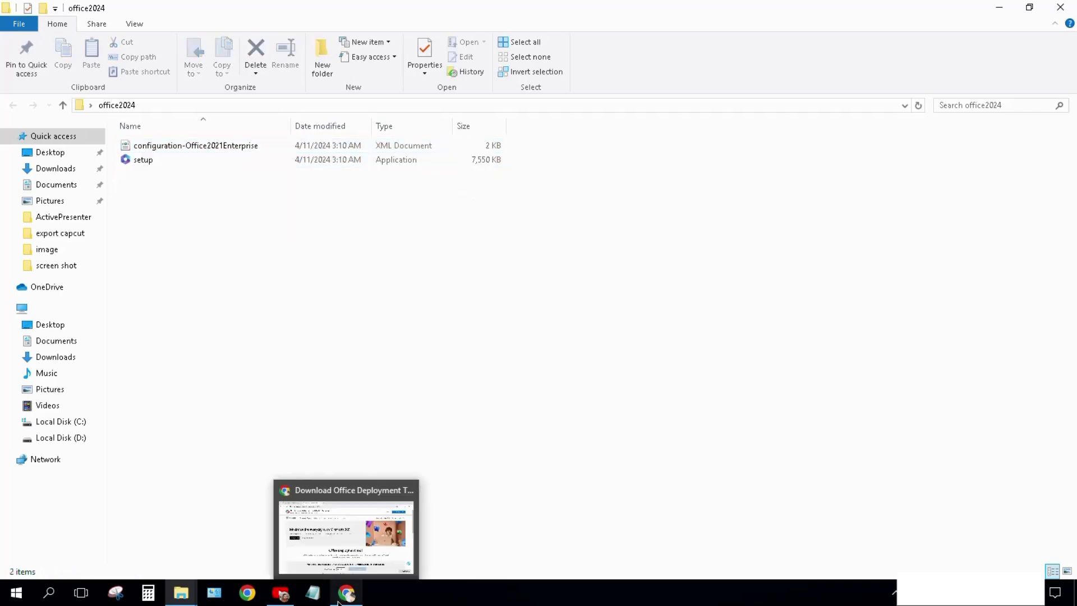
left_click(352, 592)
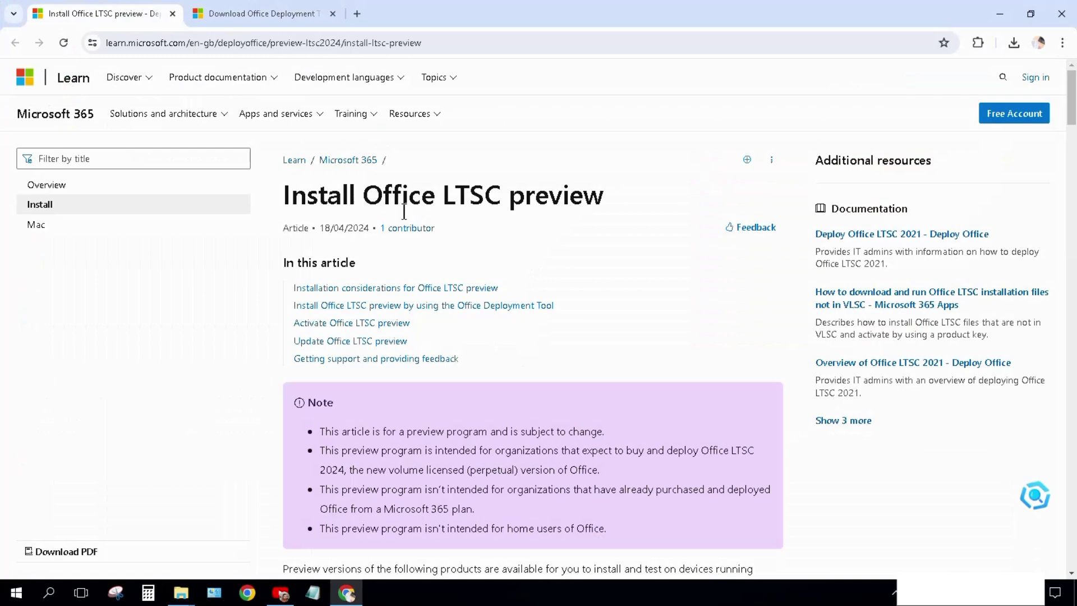
scroll(571, 250, "down", 5)
scroll(570, 250, "down", 5)
scroll(570, 250, "down", 5)
left_click(762, 295)
Open the Office2021Enterprise configuration file from office2024 in Notepad.
key("super+d")
double_click(347, 168)
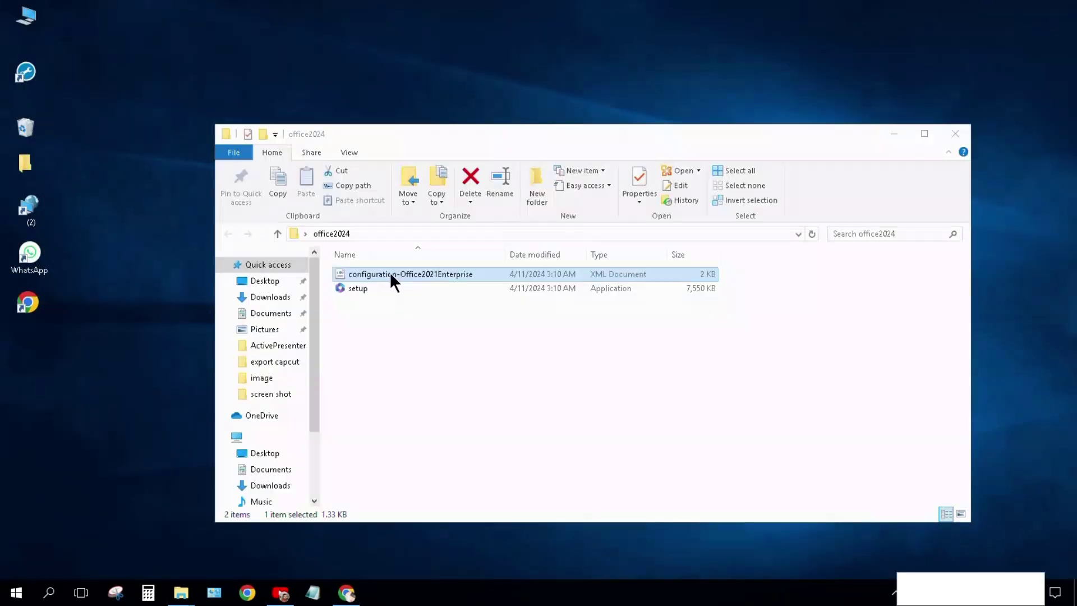
right_click(389, 278)
mouse_move(431, 325)
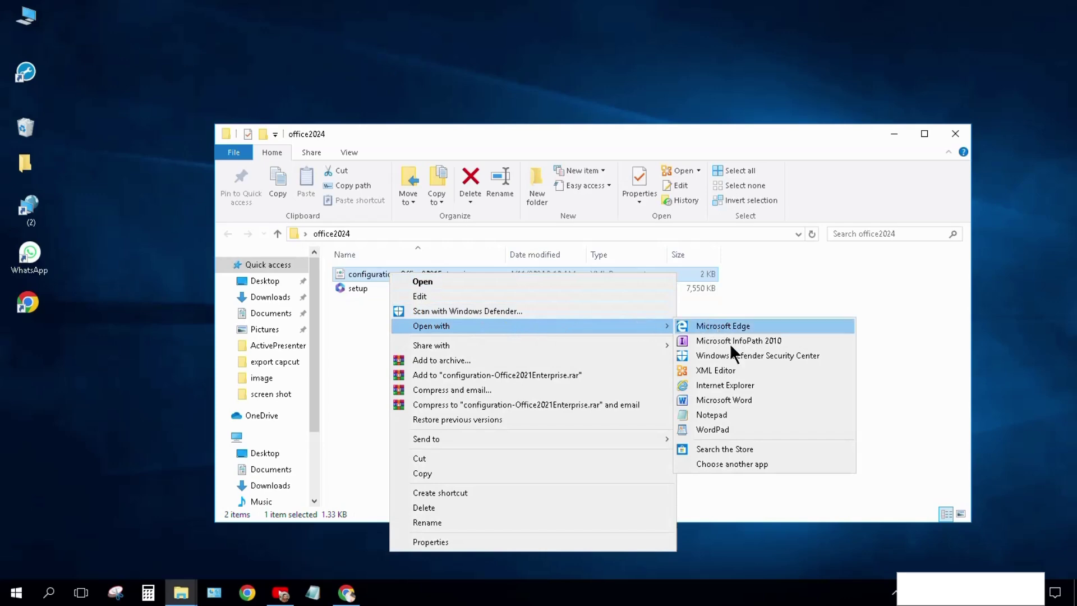
left_click(724, 413)
Replace its text with the example XML minus the Visio and Project blocks, then view the KMS keys.
key("ctrl+a")
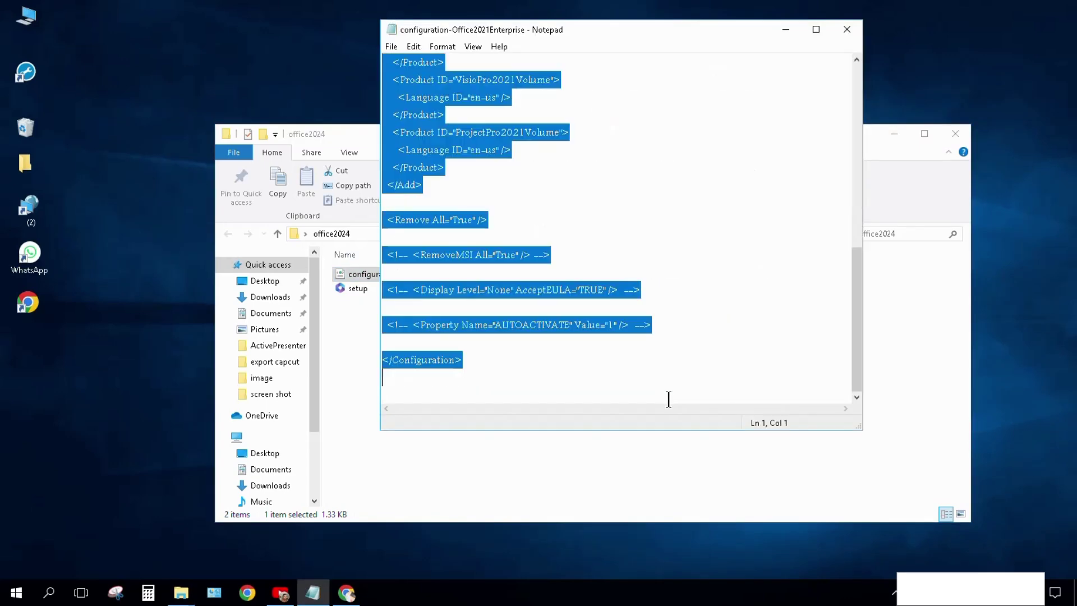
key("Delete")
key("ctrl+v")
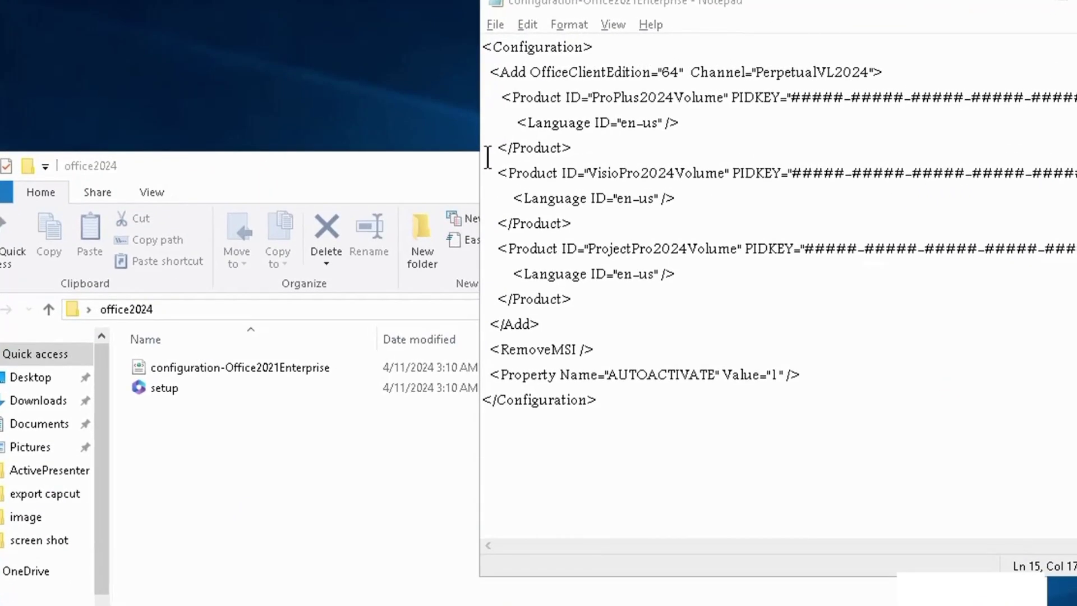
mouse_move(495, 172)
left_mouse_down()
mouse_move(580, 271)
mouse_move(578, 298)
left_mouse_up()
key("Delete")
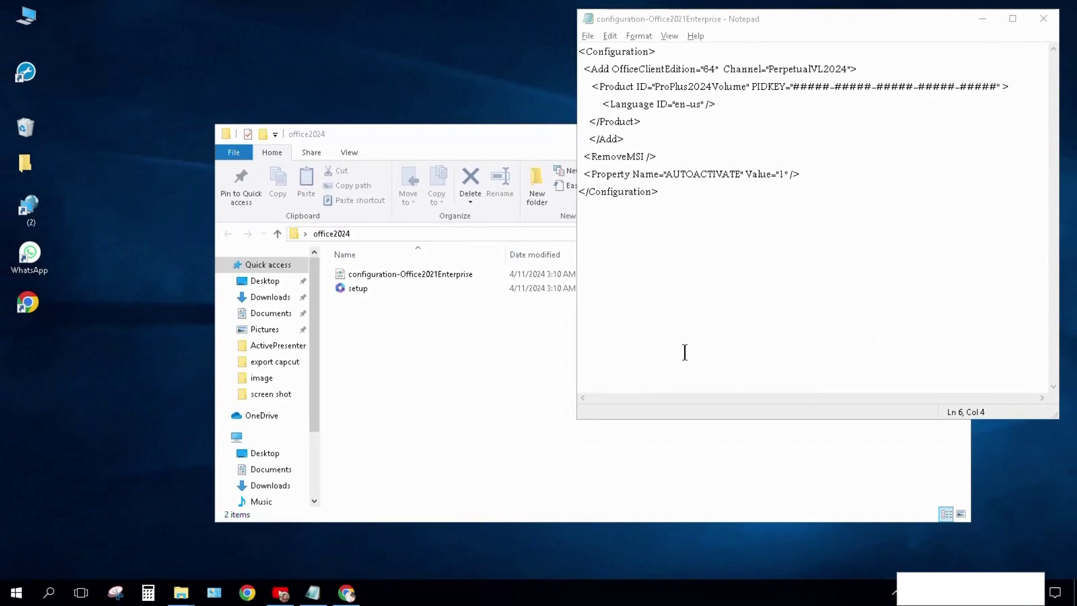
key("alt+Tab")
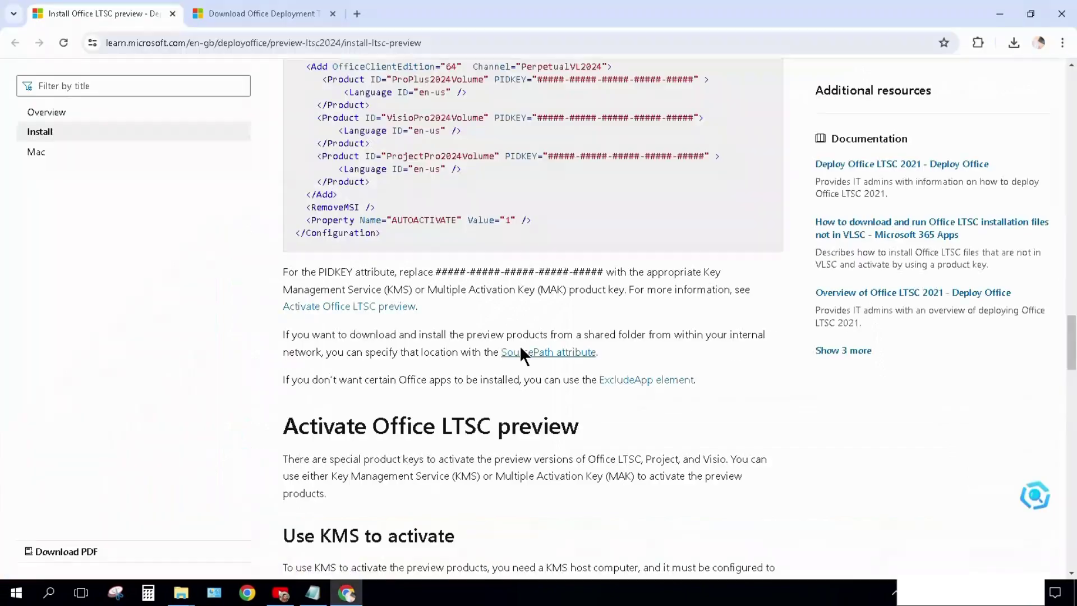
scroll(520, 345, "down", 3)
scroll(520, 347, "down", 4)
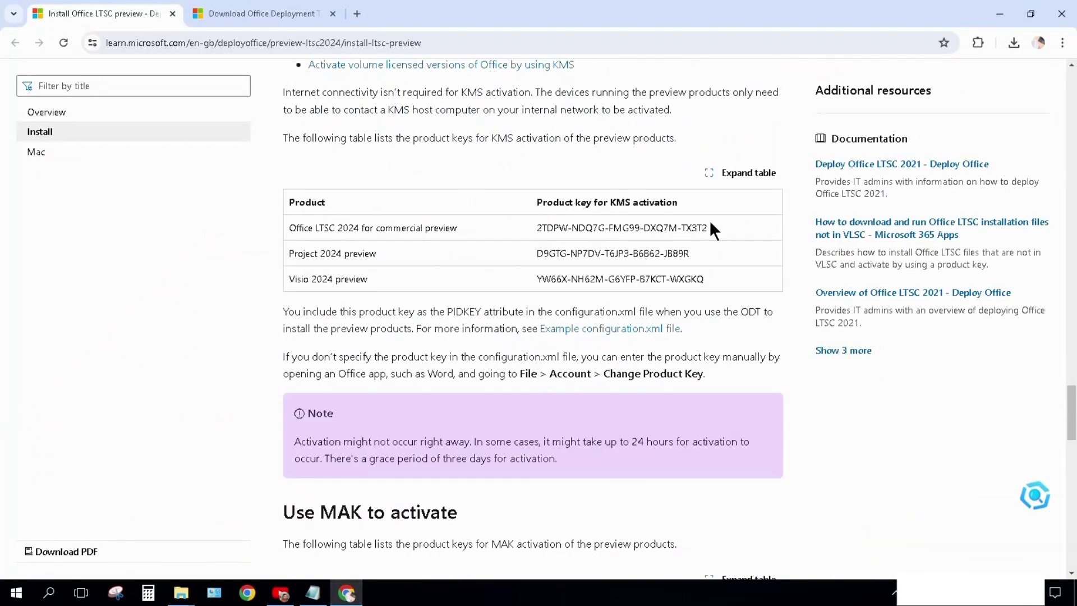
Replace the PIDKEY placeholder with the Office LTSC 2024 KMS product key.
left_click_drag(708, 228, 538, 230)
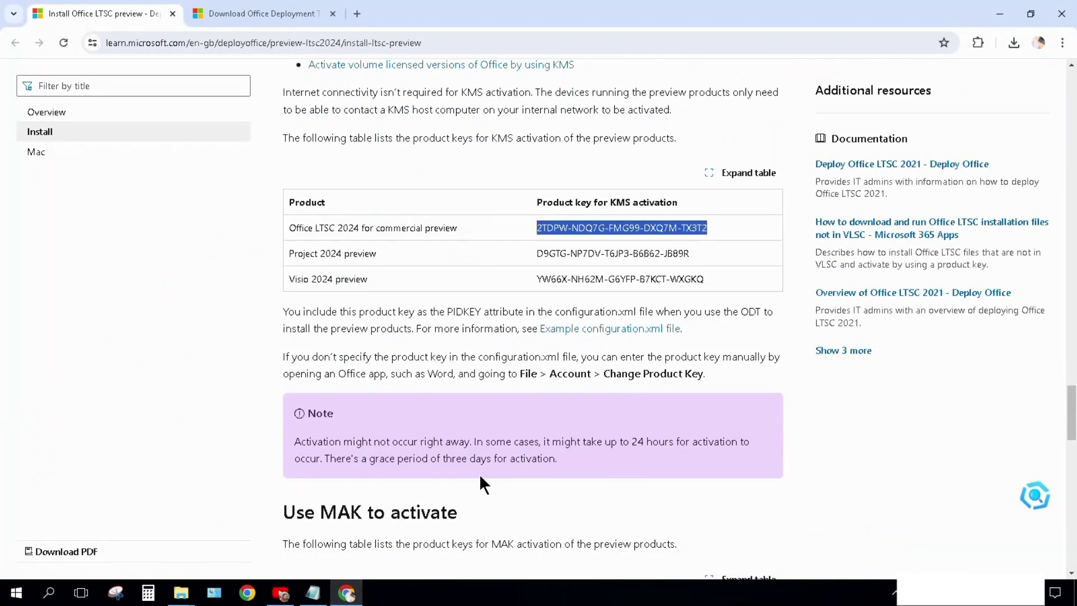
left_click(315, 594)
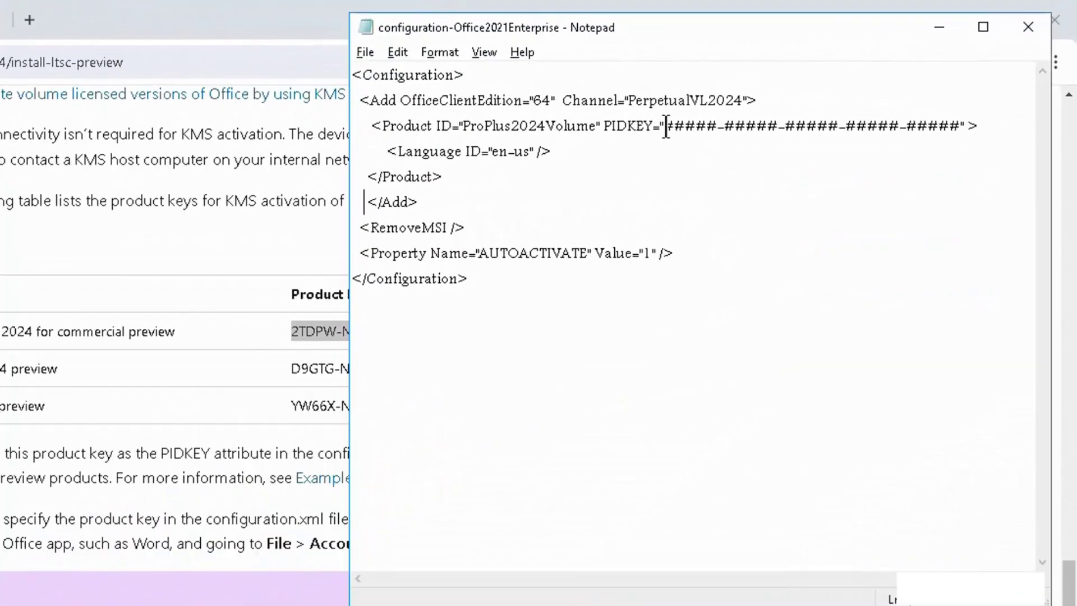
left_click_drag(649, 132, 958, 131)
key("ctrl+v")
Save the file as configuration.xml and close Notepad.
left_click(547, 39)
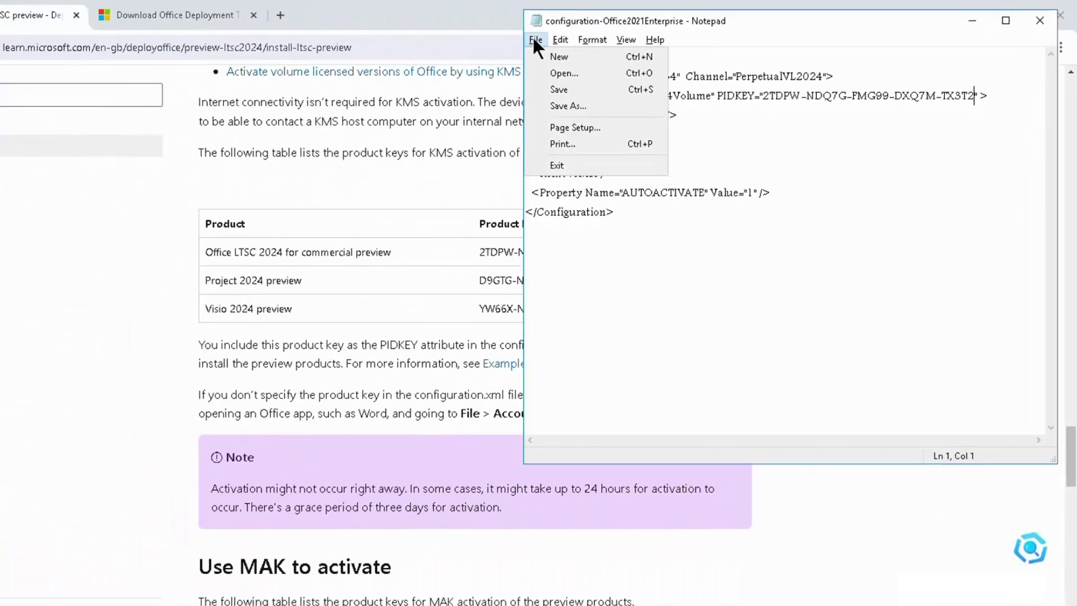
left_click(578, 104)
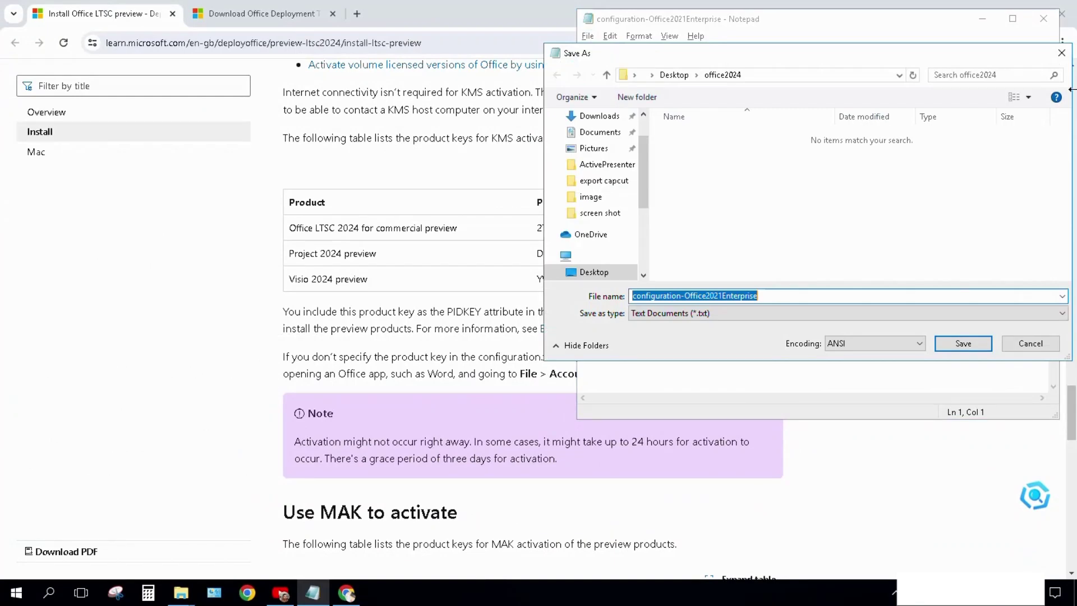
type("configuration.xml")
left_click(954, 344)
left_click(1044, 18)
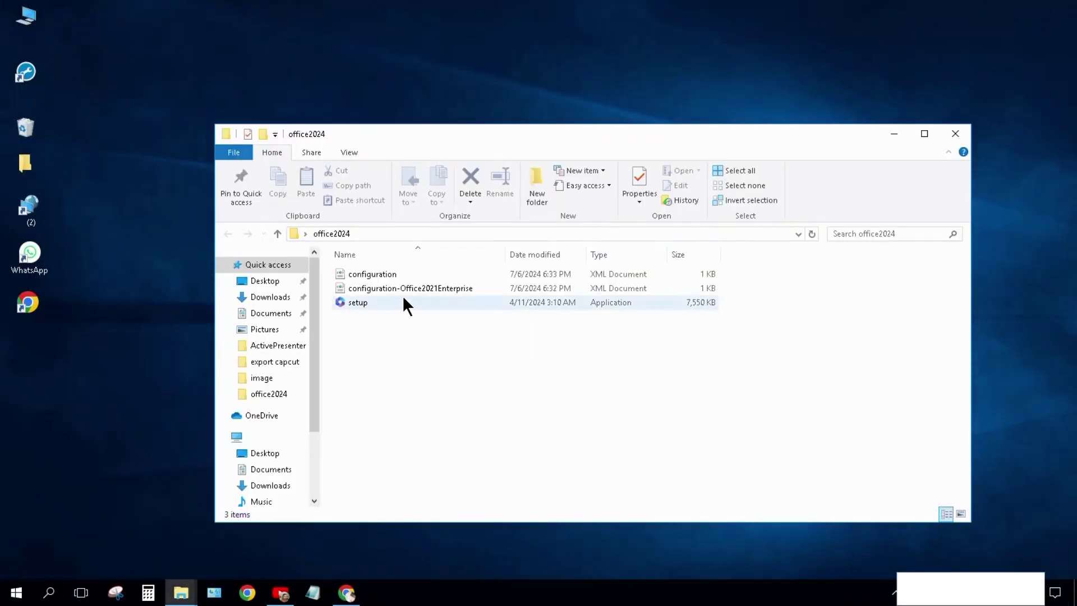
Delete the old Office2021Enterprise configuration file and cut the office2024 desktop folder.
right_click(402, 288)
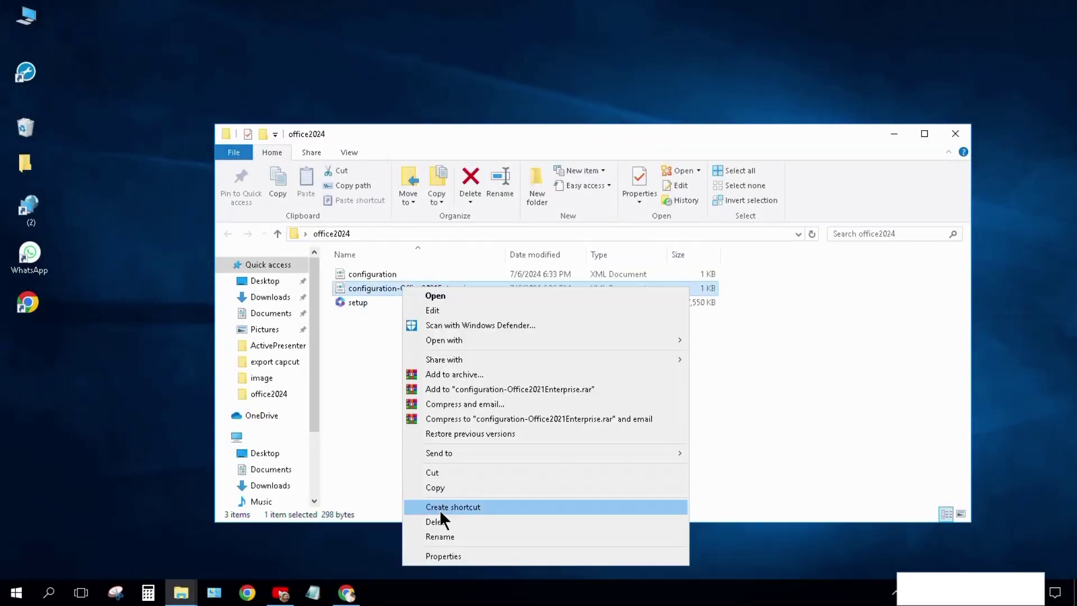
left_click(454, 523)
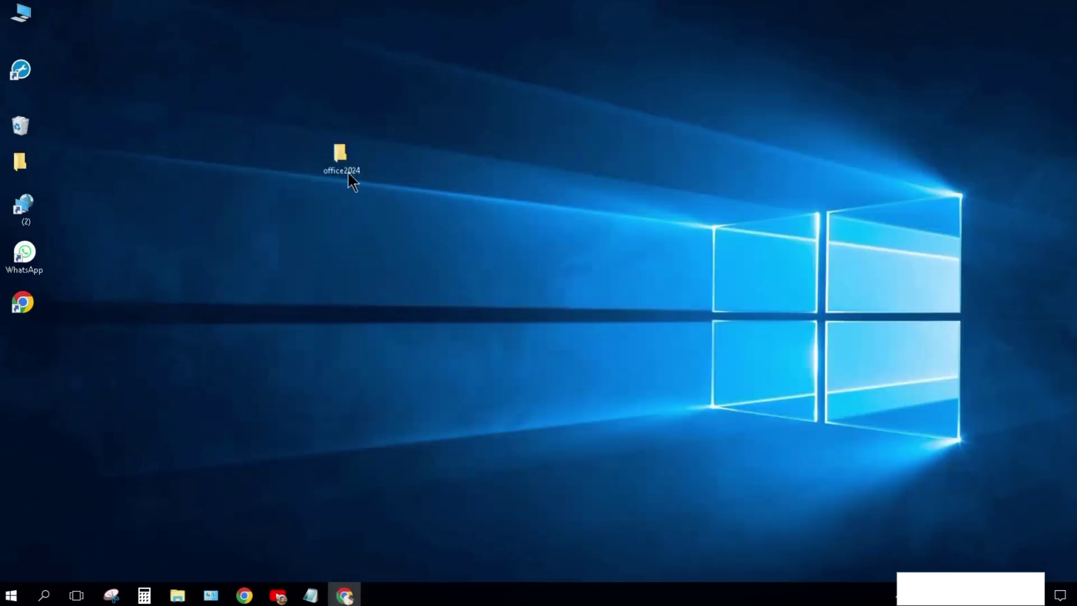
right_click(338, 155)
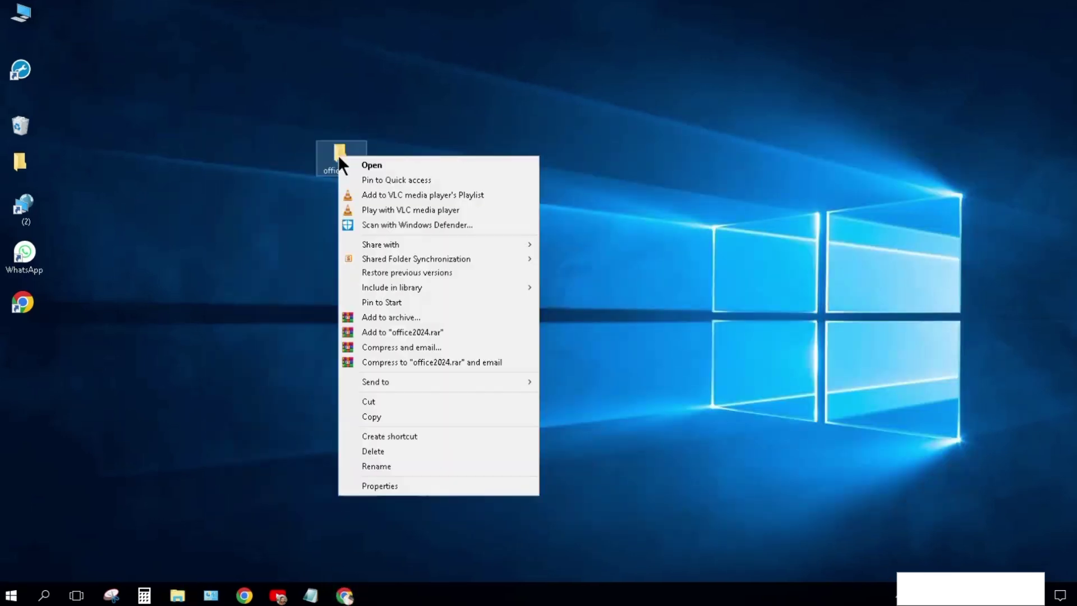
left_click(394, 403)
Paste office2024 into Local Disk (C:) and open it in a maximized window.
key("super+e")
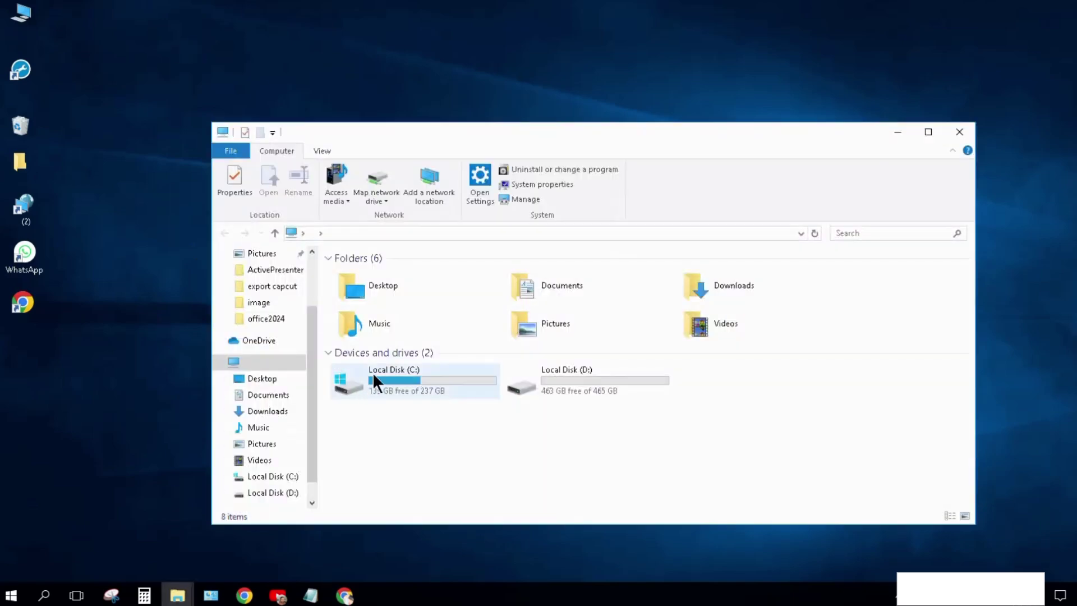
double_click(373, 381)
key("ctrl+v")
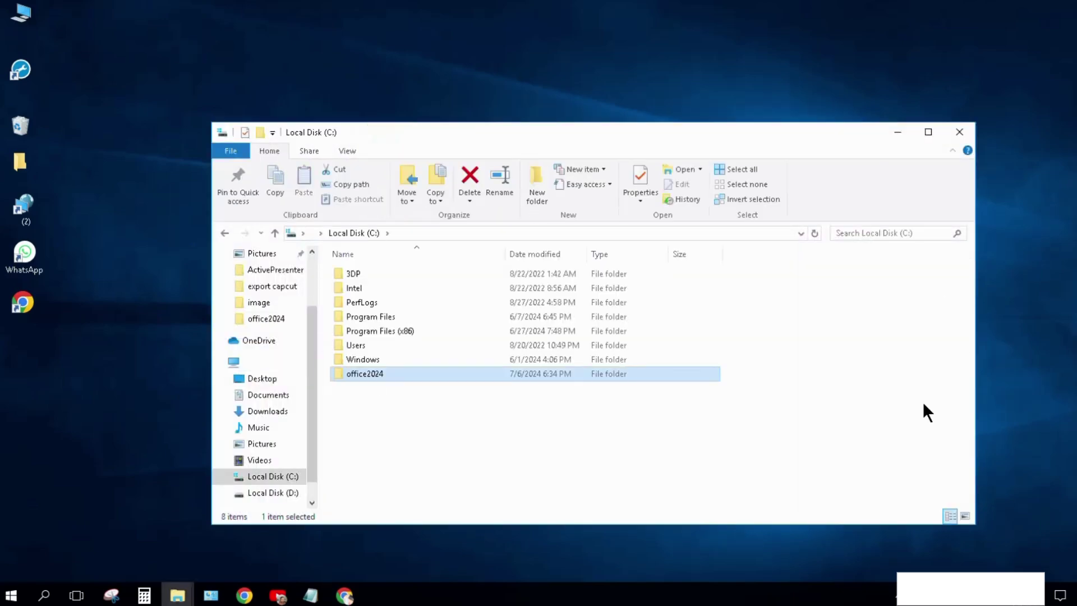
key("super+Up")
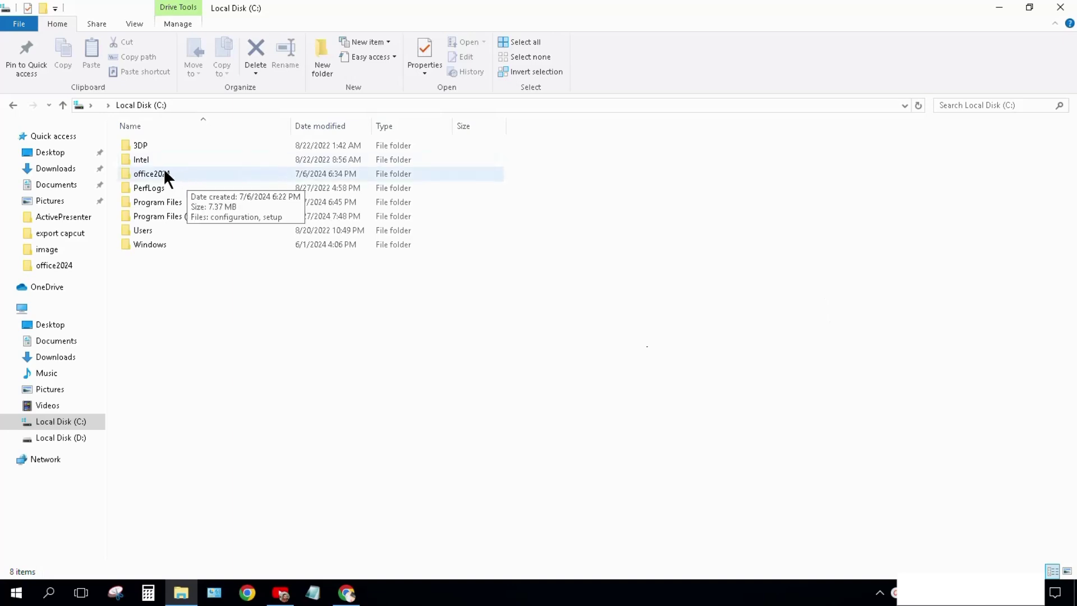
double_click(163, 173)
left_click(234, 106)
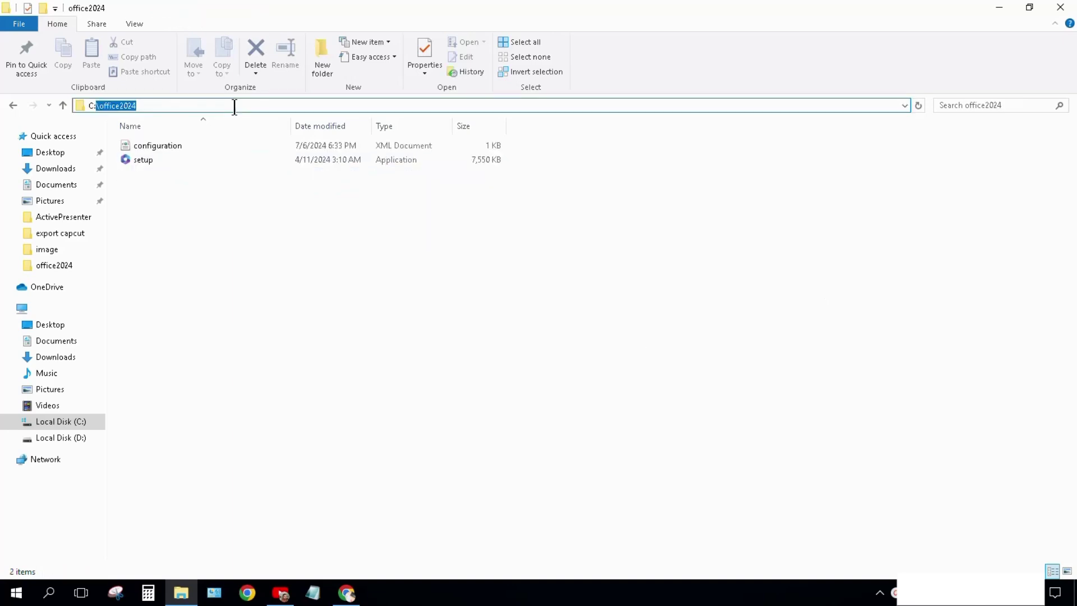
Open Command Prompt as administrator and change directory to \office2024.
left_click(48, 594)
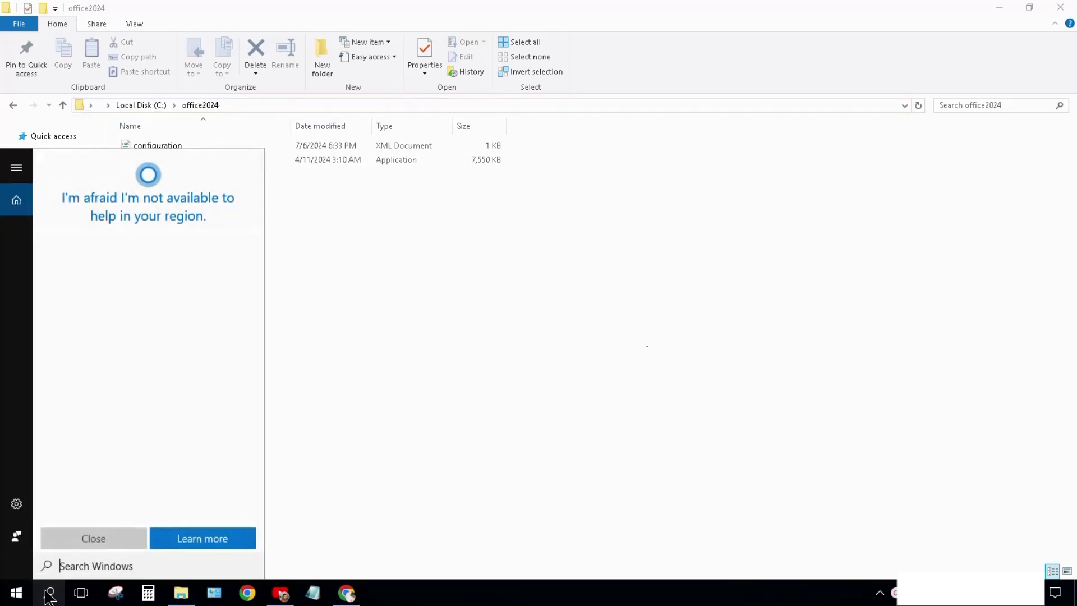
type("cmd")
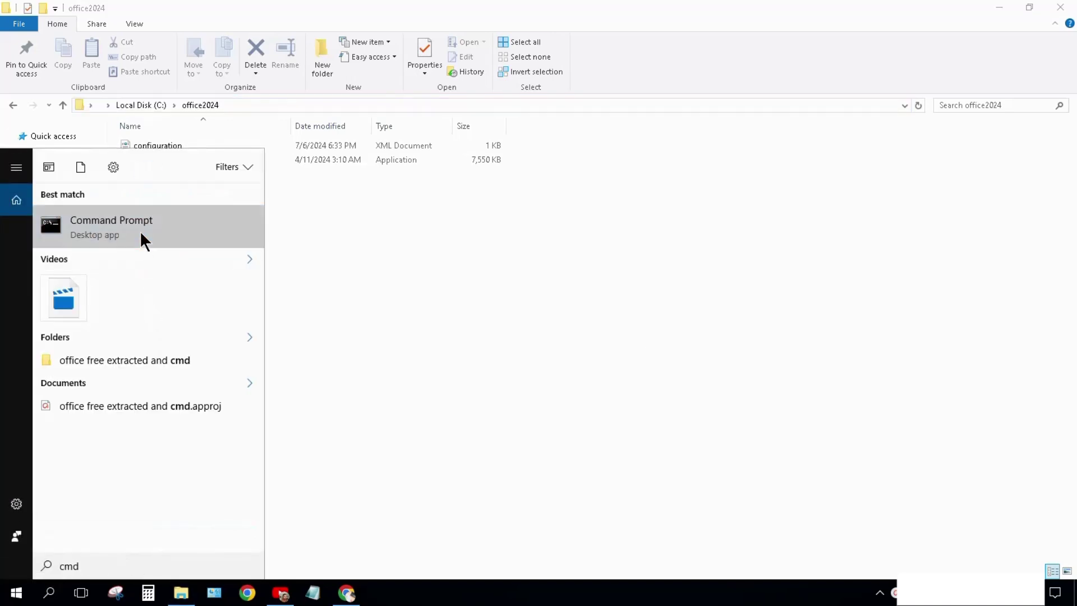
right_click(140, 233)
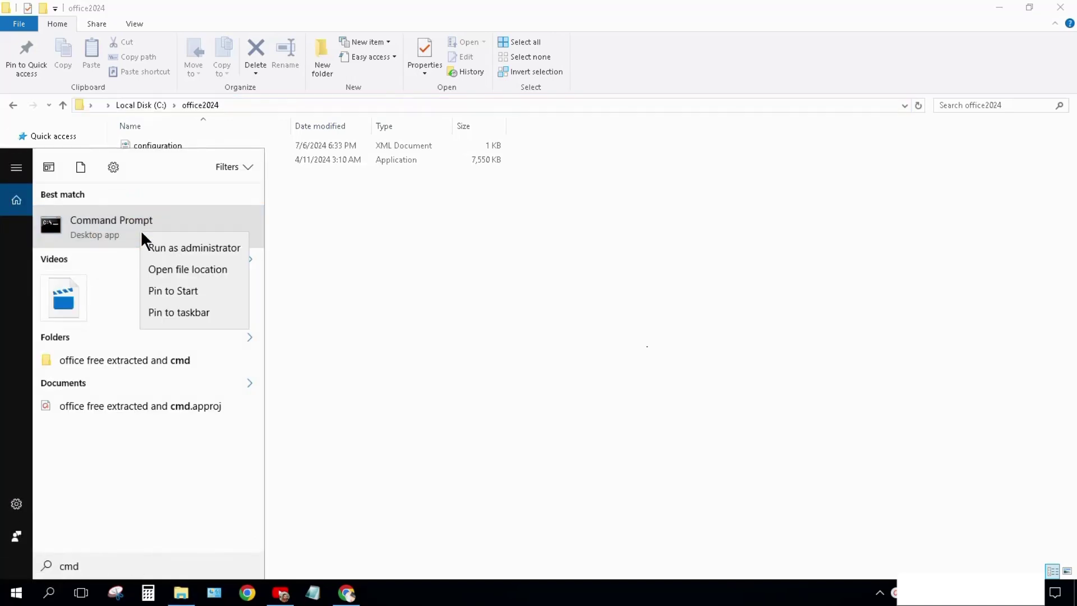
left_click(166, 249)
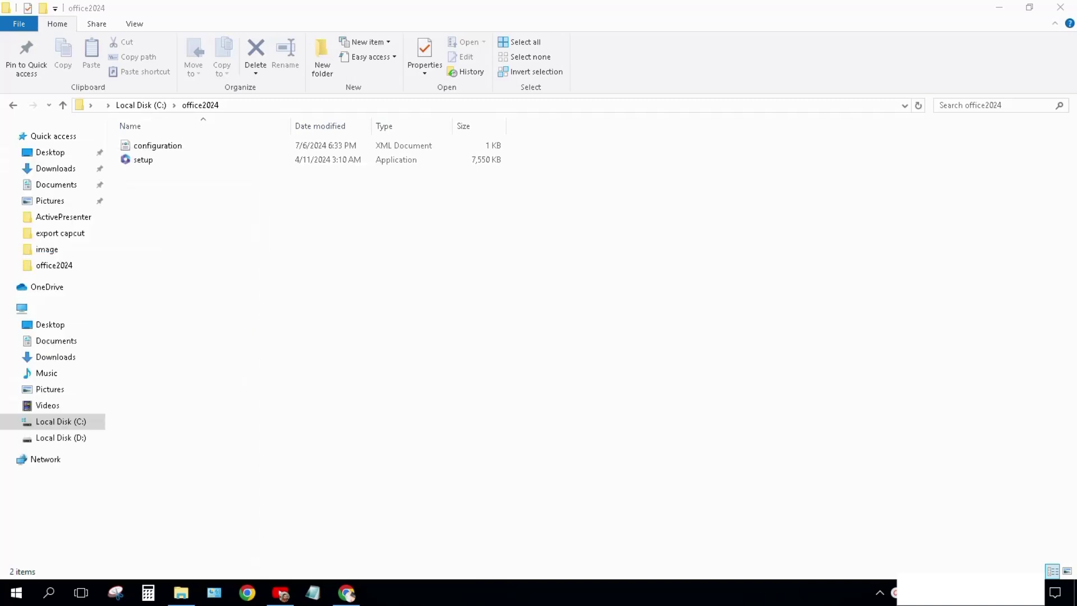
type("cd \\office2024")
key("Return")
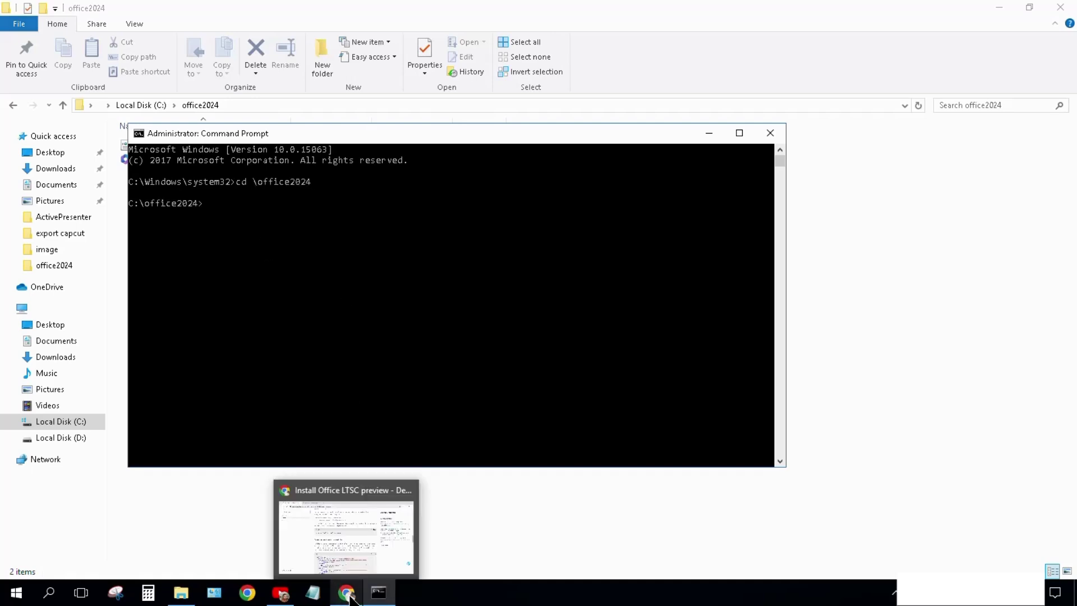
Copy 'setup.exe /configure configuration.xml' from the docs and run it in Command Prompt.
left_click(347, 593)
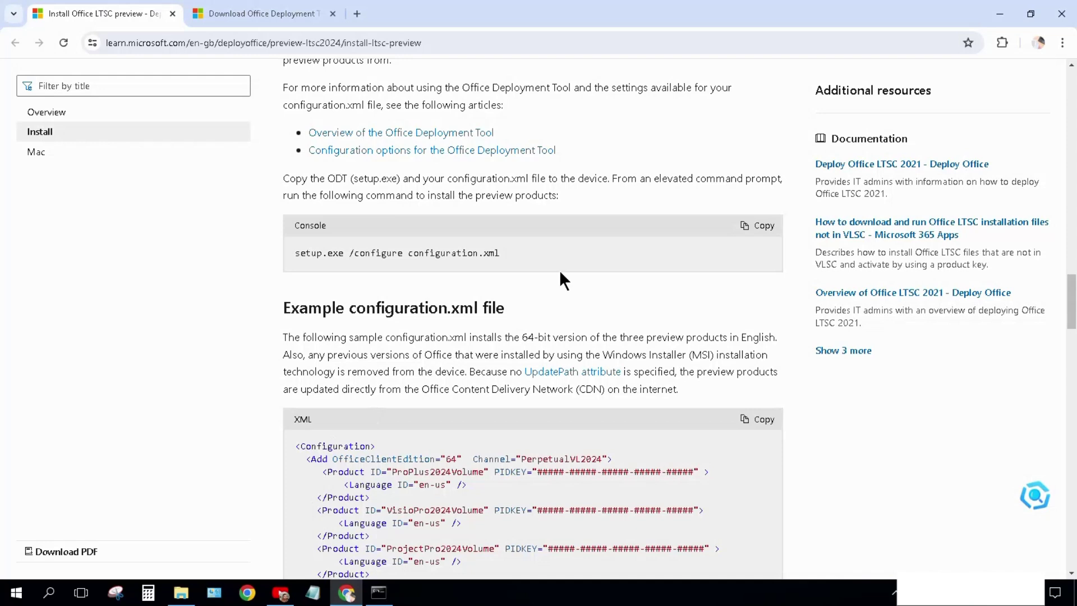
left_click(760, 225)
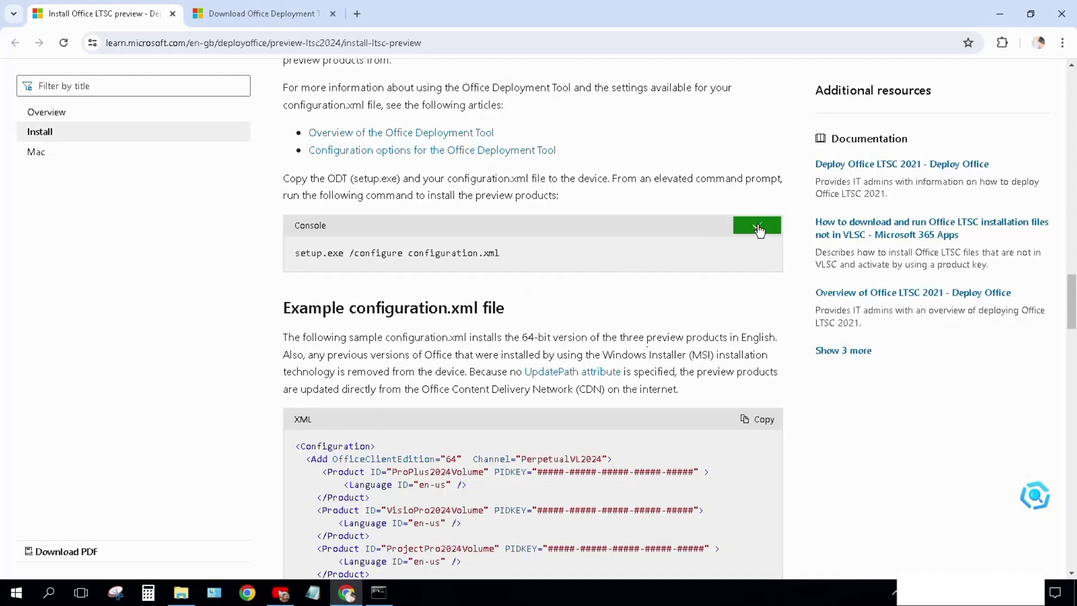
left_click(377, 593)
right_click(250, 268)
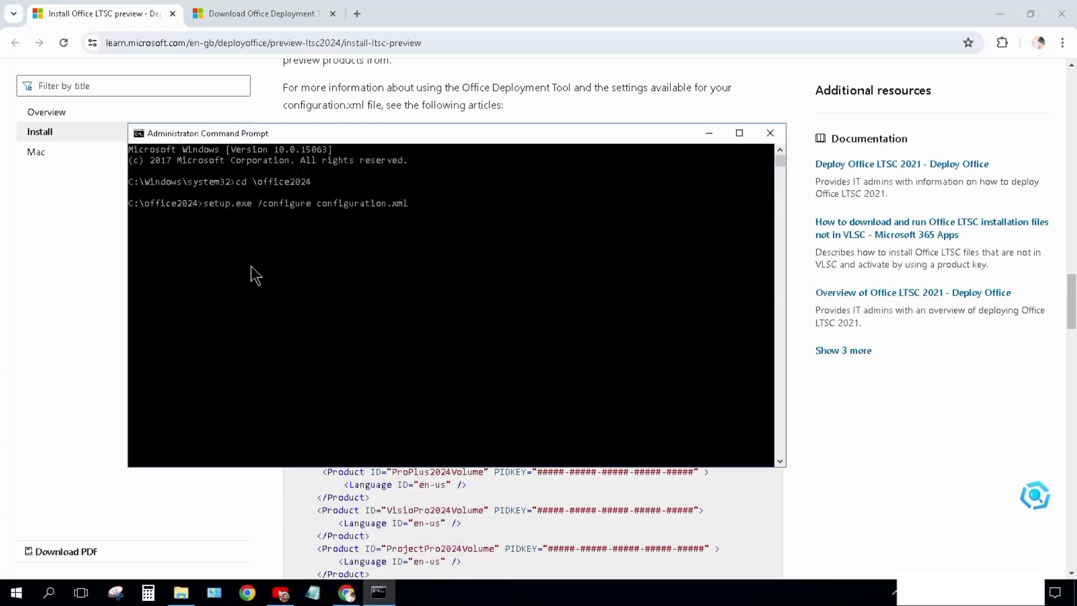
key("Return")
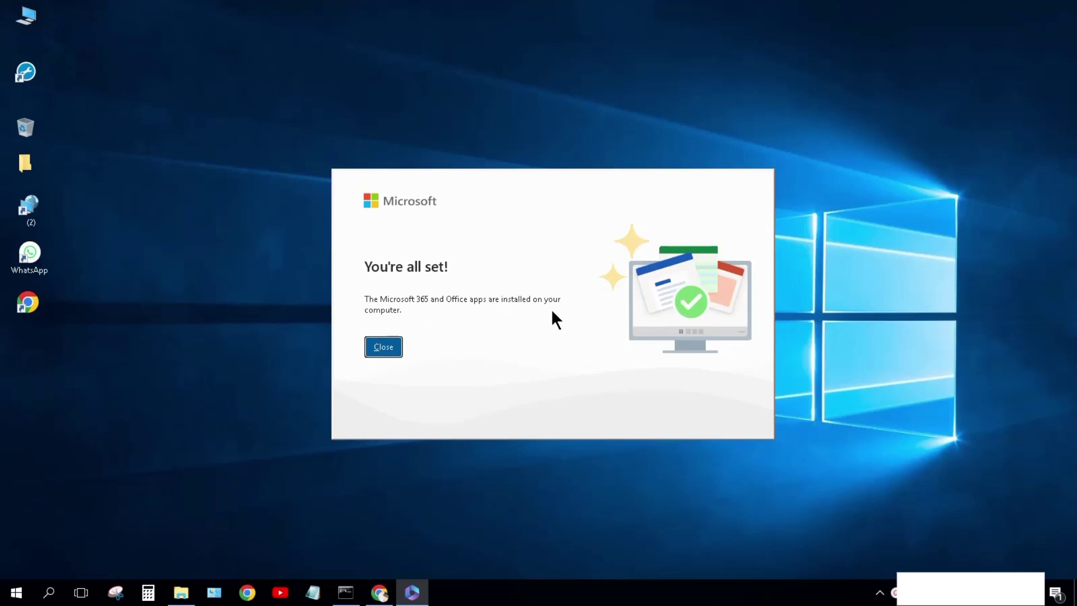
Dismiss the installation-finished message, start a blank Word document, and launch Excel.
left_click(392, 349)
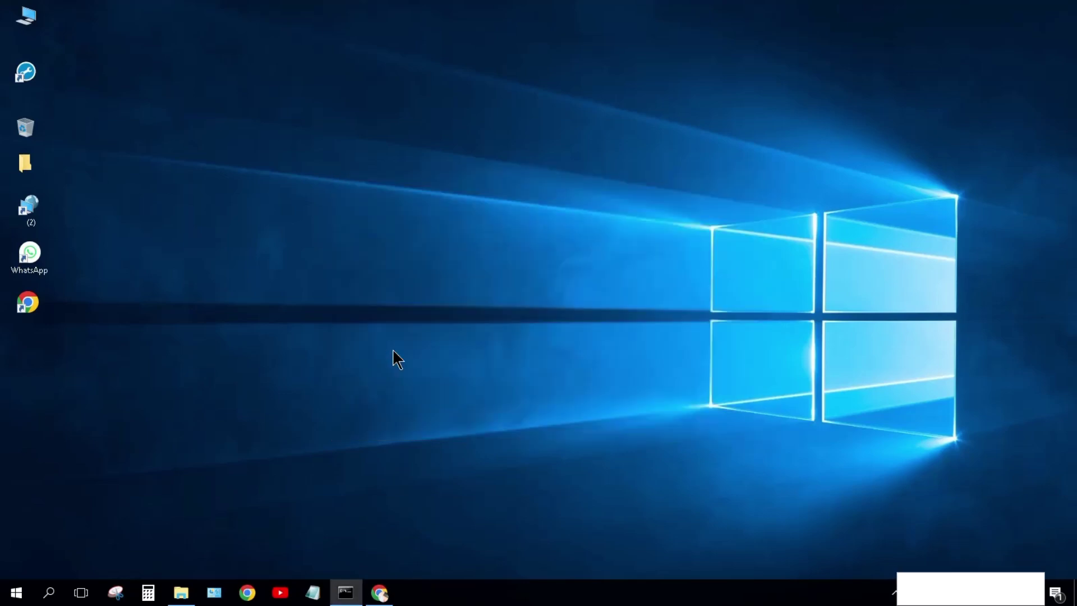
left_click(52, 587)
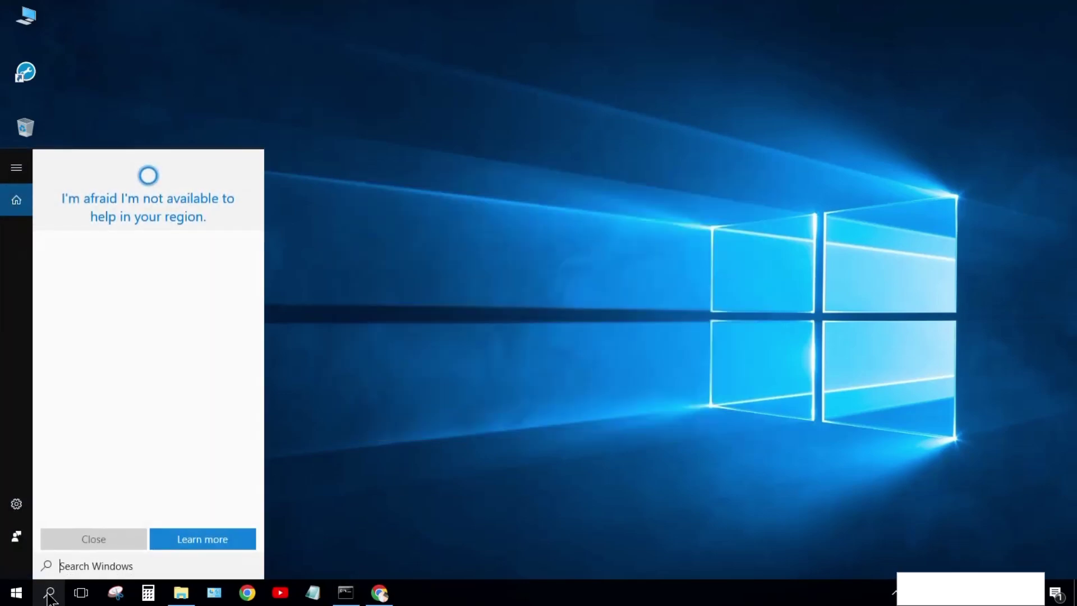
type("word")
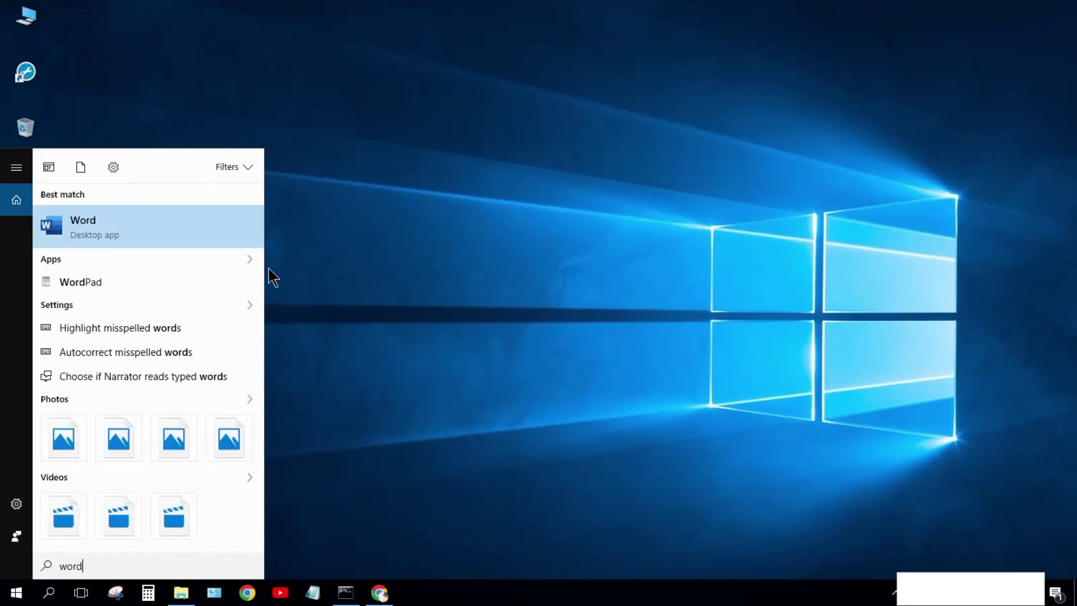
left_click(127, 241)
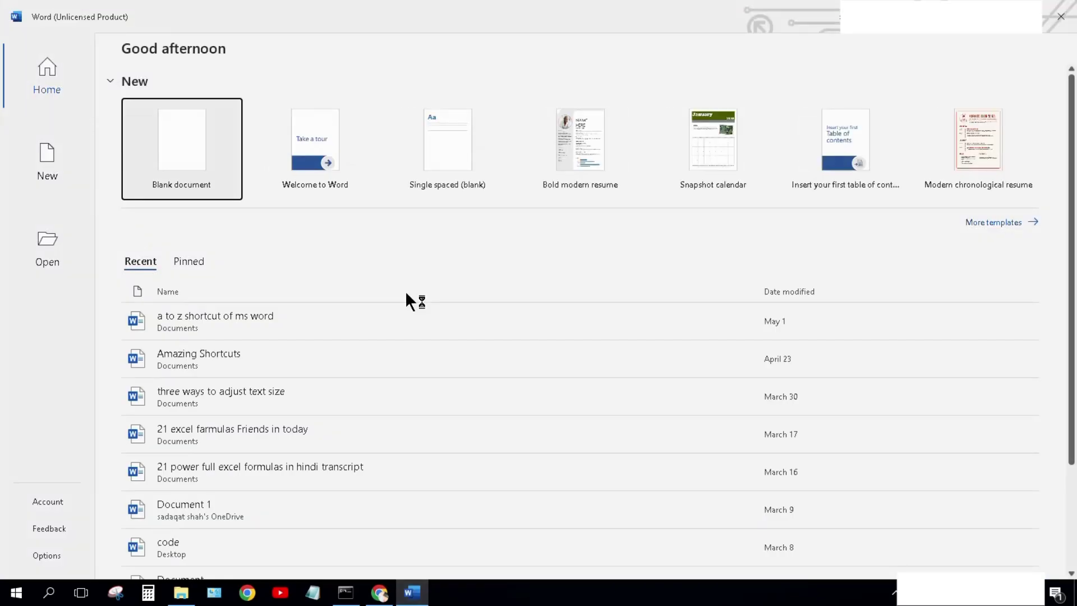
key("Return")
left_click(34, 596)
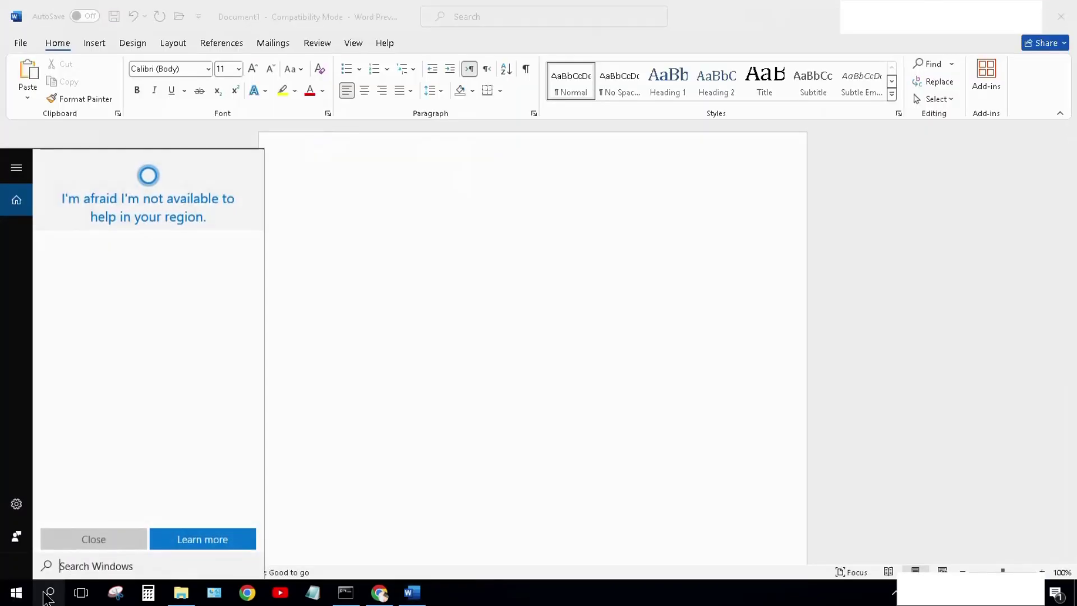
type("excel")
left_click(194, 231)
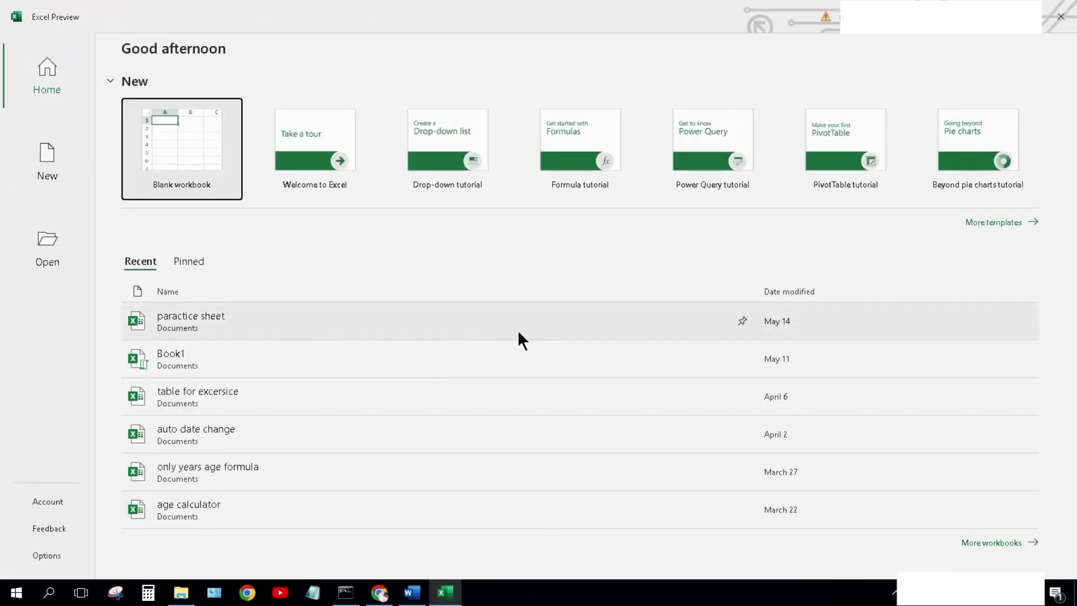
Open a blank Excel workbook and view the Office account and product information.
key("Return")
left_click(512, 274)
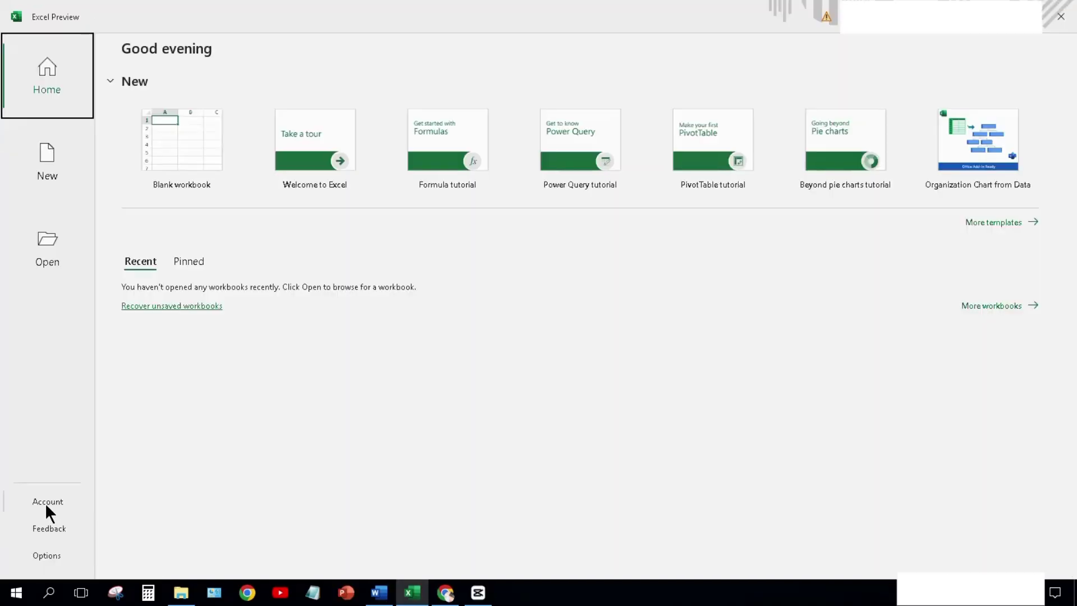
left_click(46, 498)
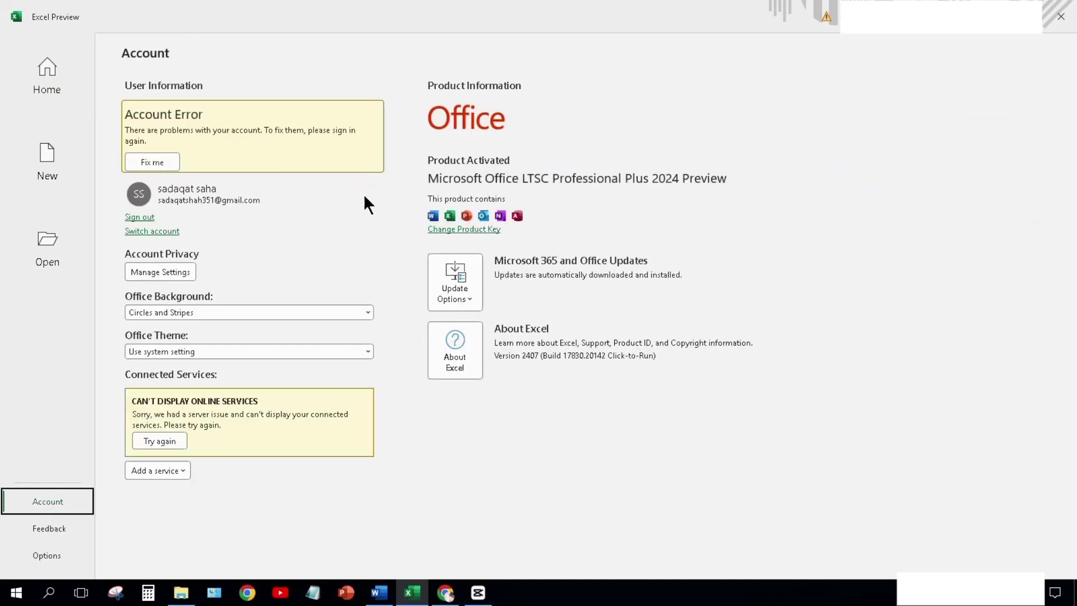
Copy the Office LTSC 2024 product key from the documentation page into the product key form.
left_click(467, 231)
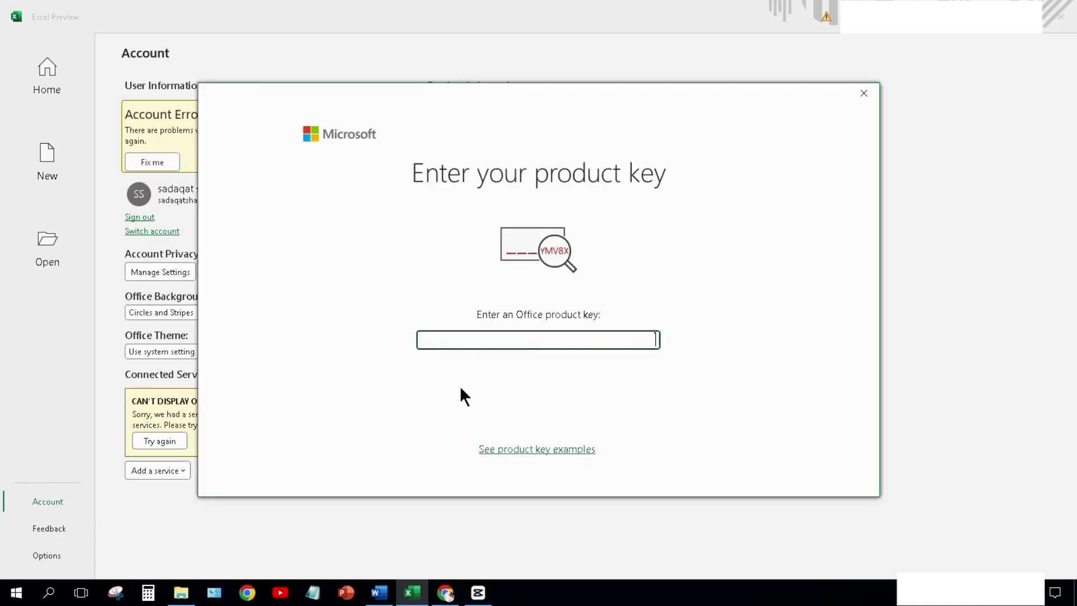
left_click(446, 593)
left_click_drag(688, 387, 531, 388)
key("alt+Tab")
key("ctrl+v")
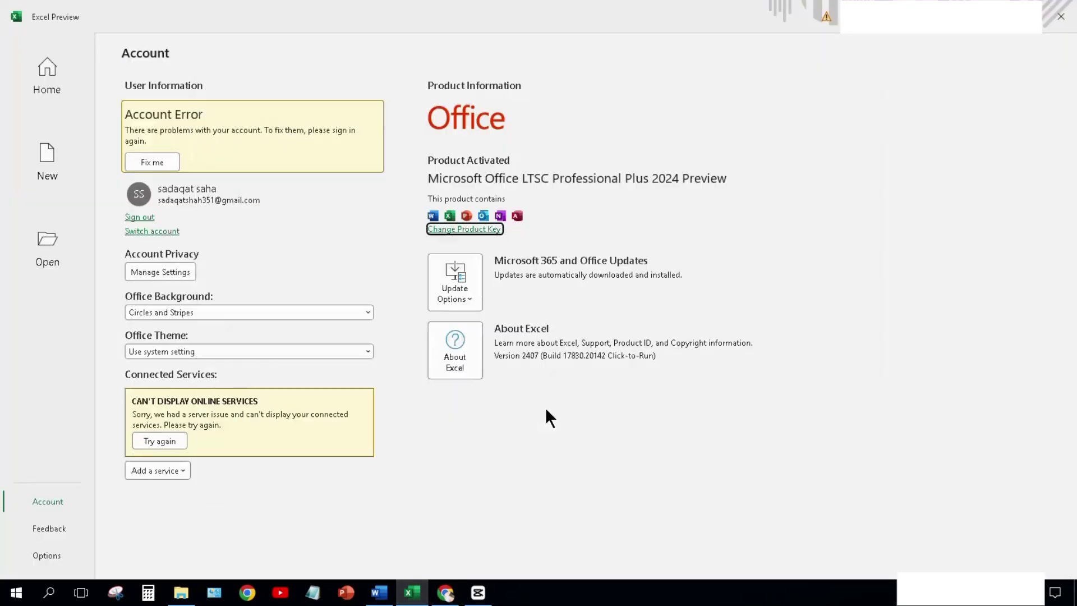